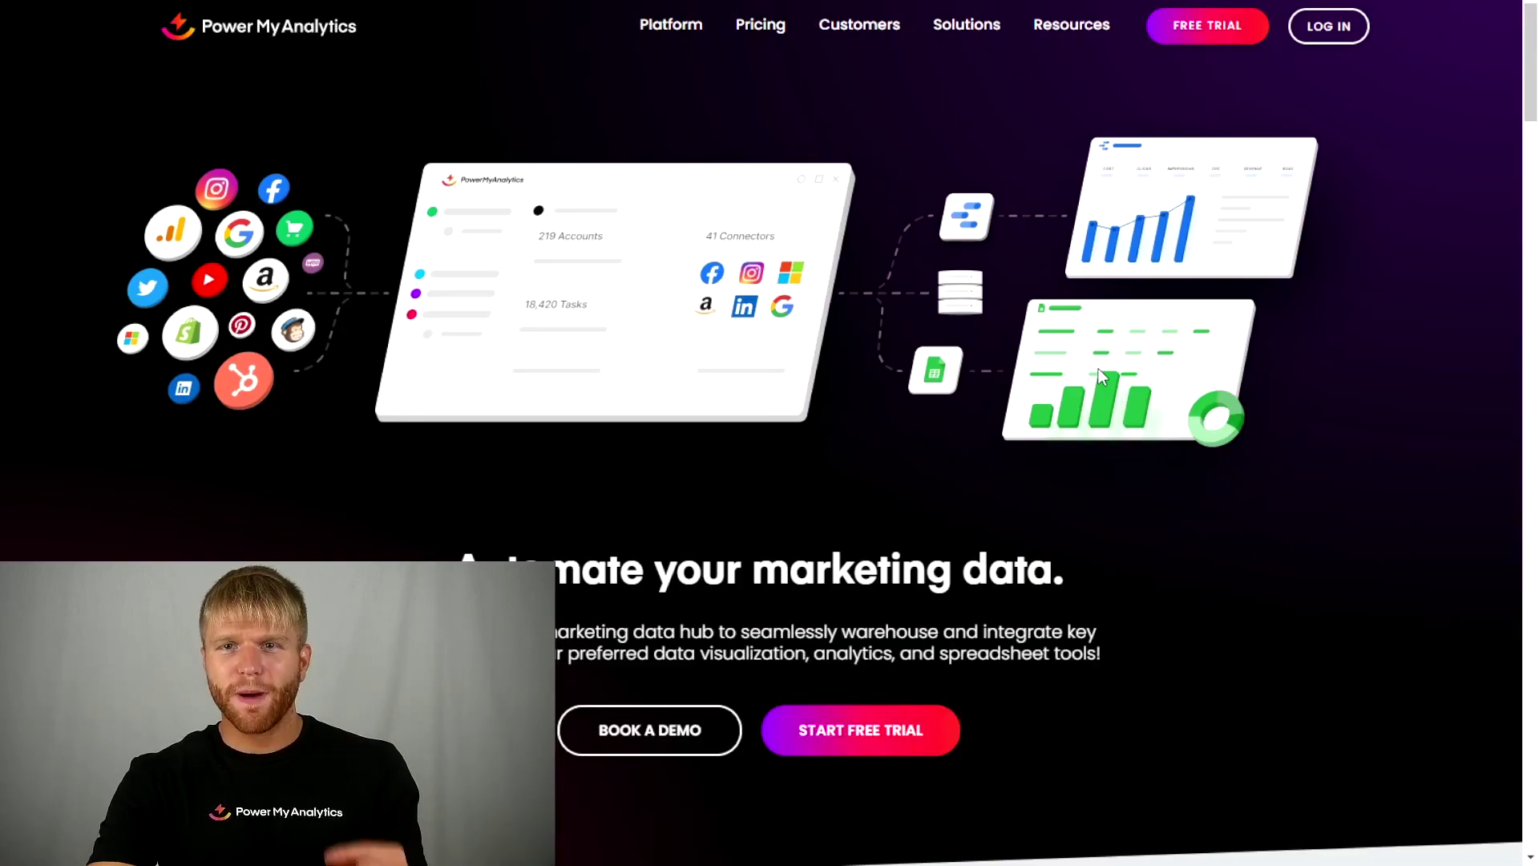
Scroll down the Power My Analytics homepage and start the free trial
{"action": "scroll", "coordinate": [1098, 368], "scroll_direction": "down", "scroll_amount": 3}
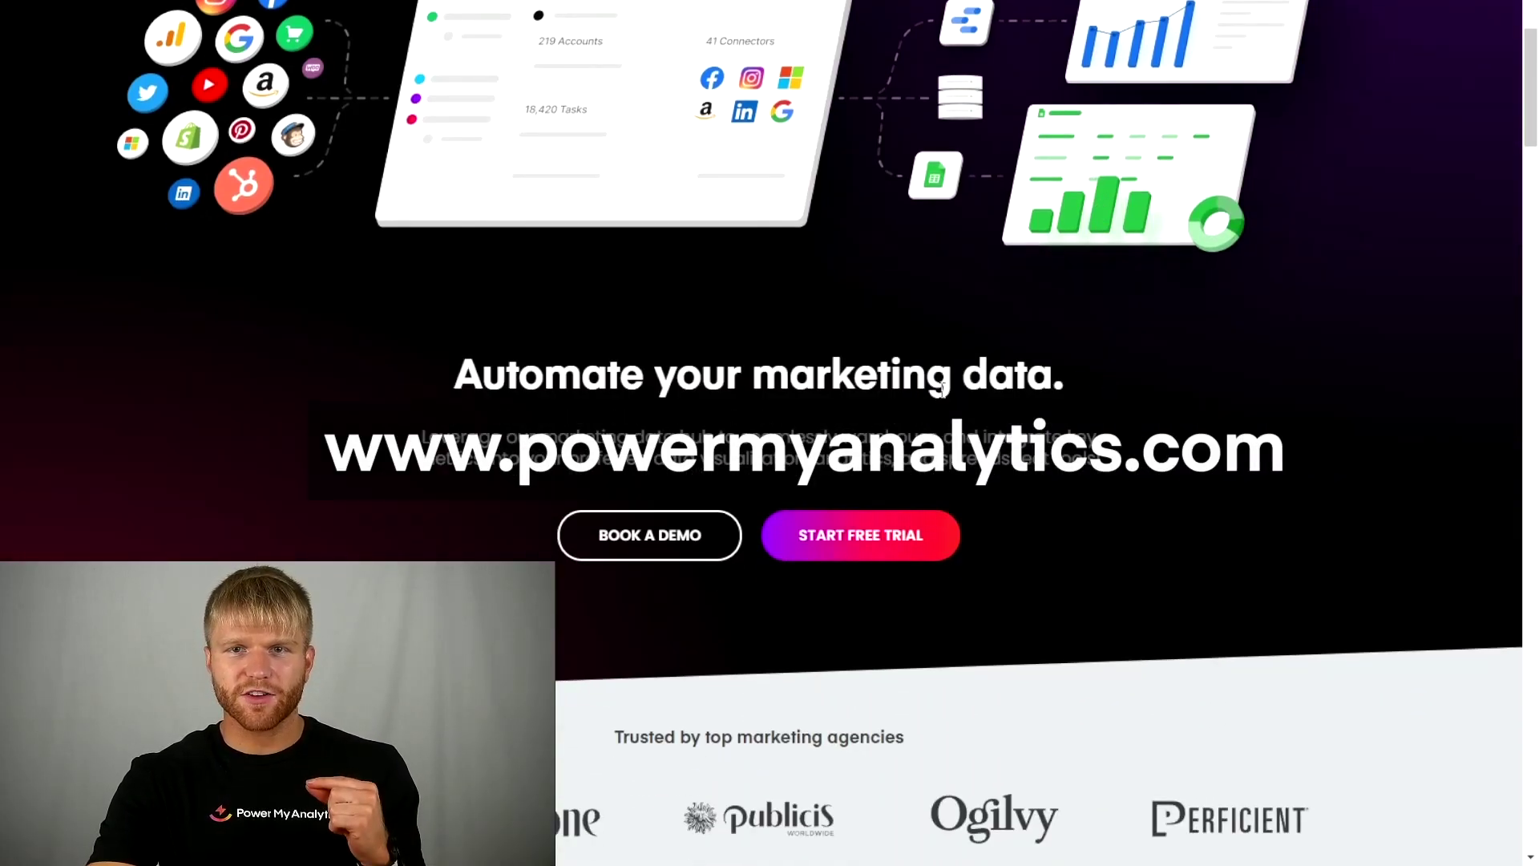
{"action": "left_click", "coordinate": [872, 548]}
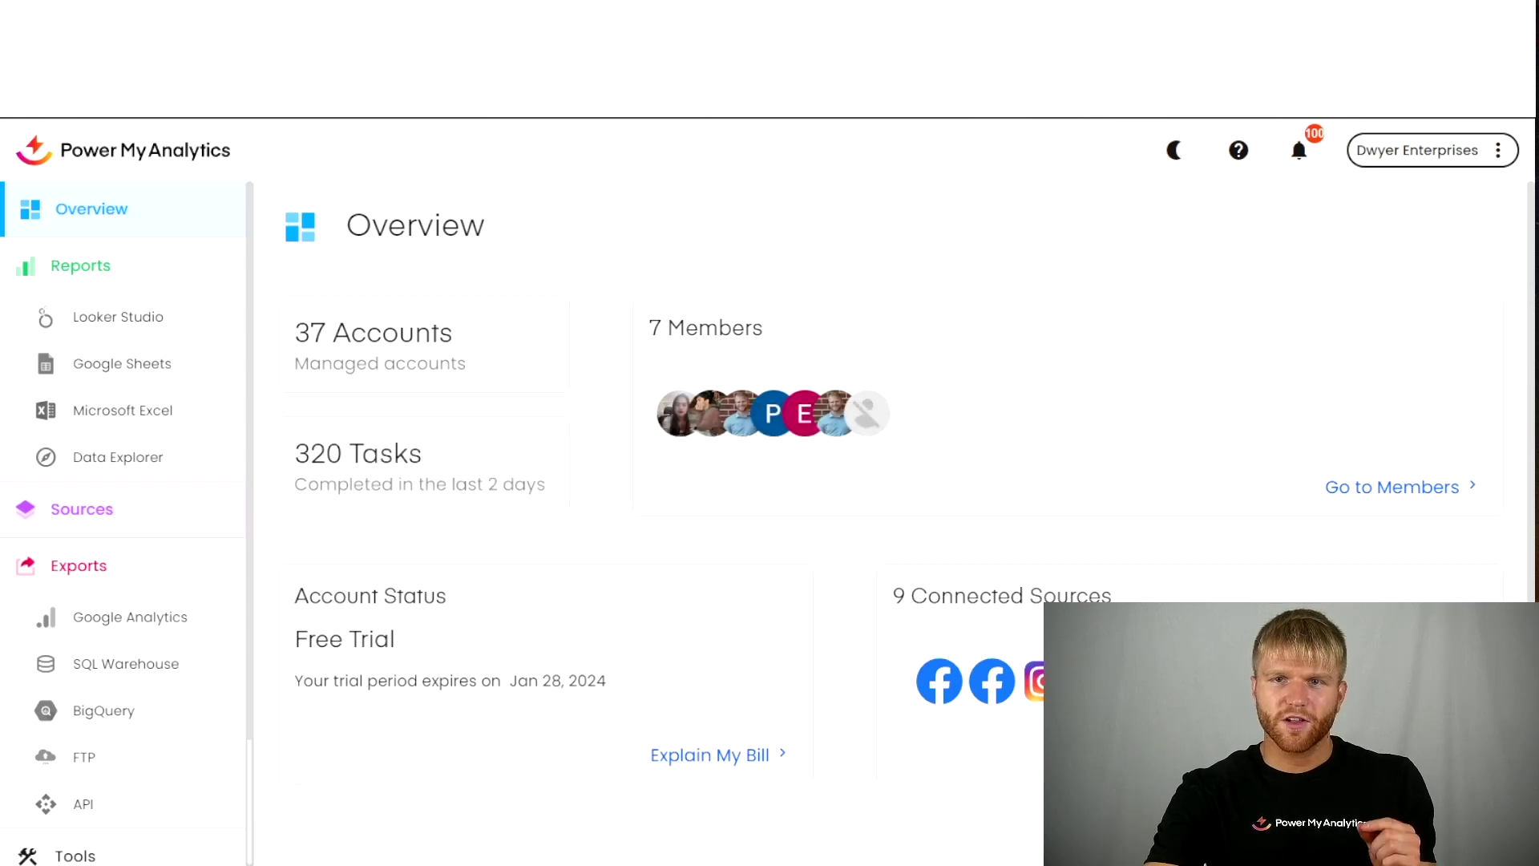
From the Sources page, add a new data source with Facebook & Instagram as provider
{"action": "left_click", "coordinate": [109, 509]}
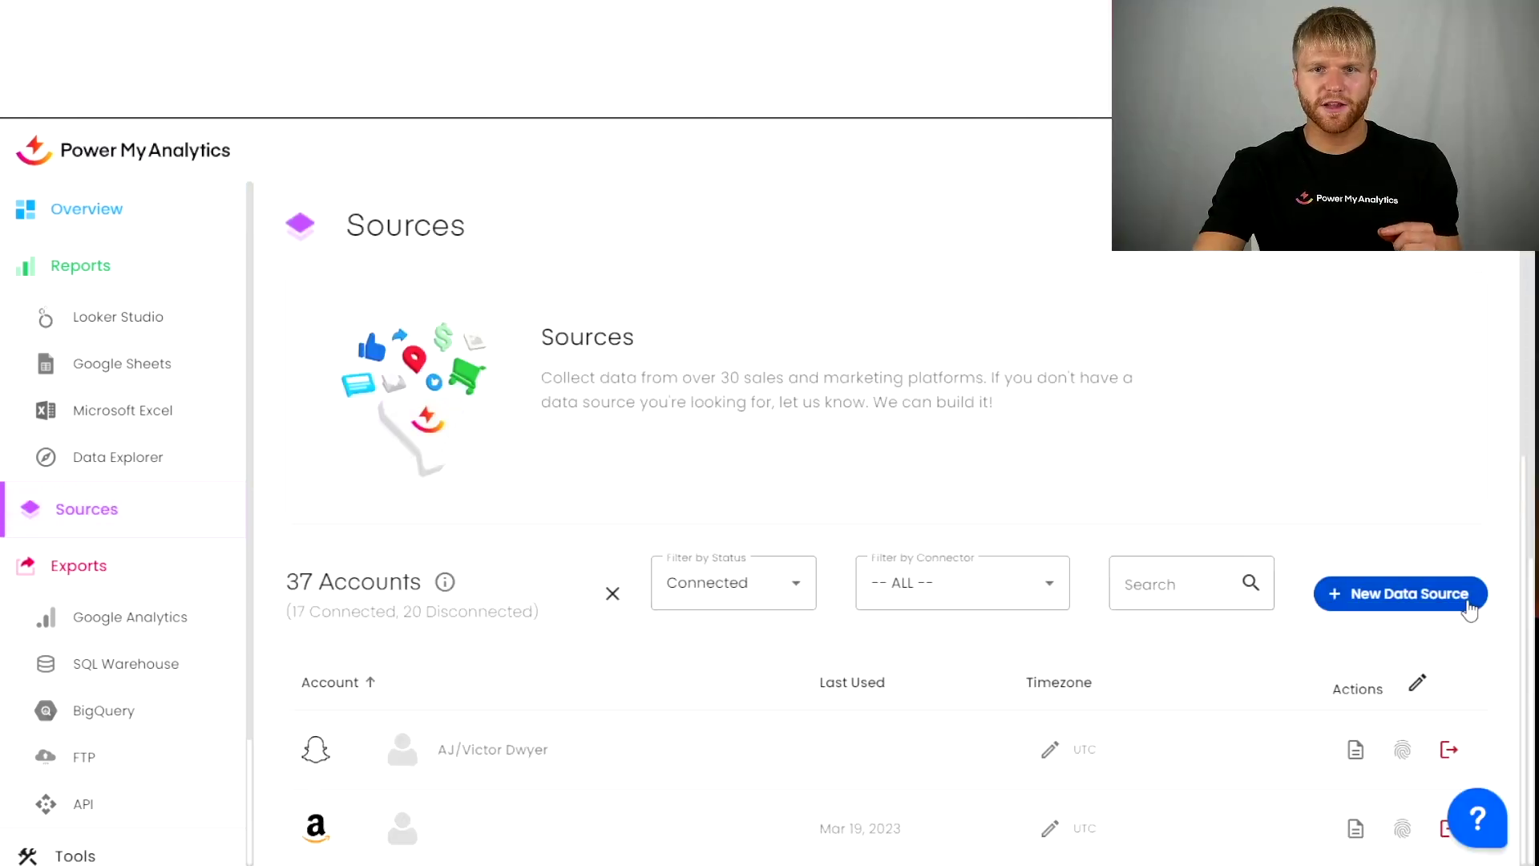
{"action": "left_click", "coordinate": [1468, 609]}
{"action": "scroll", "coordinate": [1370, 601], "scroll_direction": "down", "scroll_amount": 1}
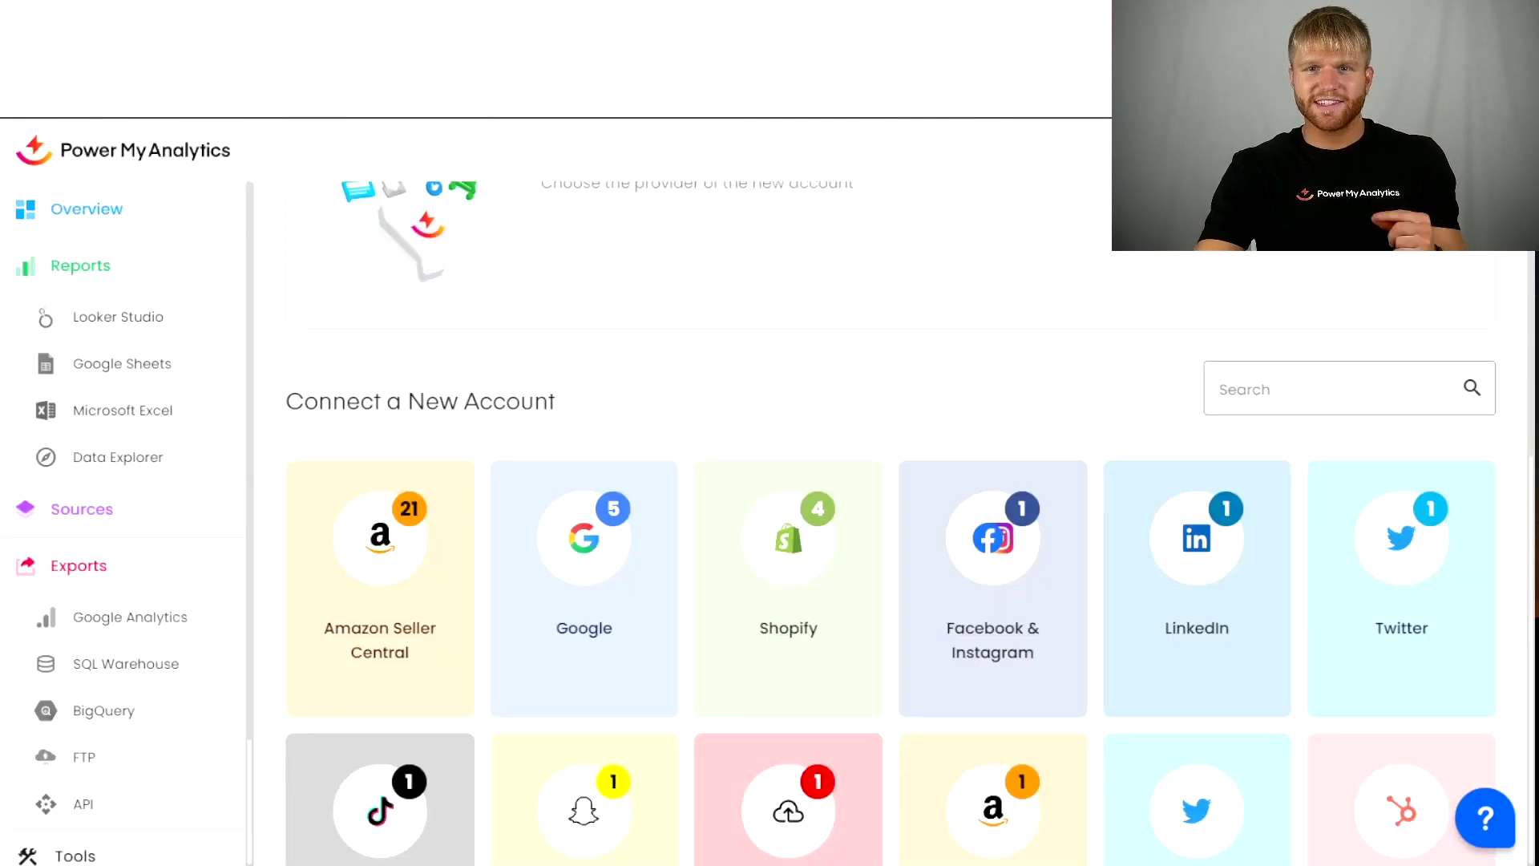
{"action": "scroll", "coordinate": [983, 421], "scroll_direction": "down", "scroll_amount": 2}
{"action": "left_click", "coordinate": [983, 421]}
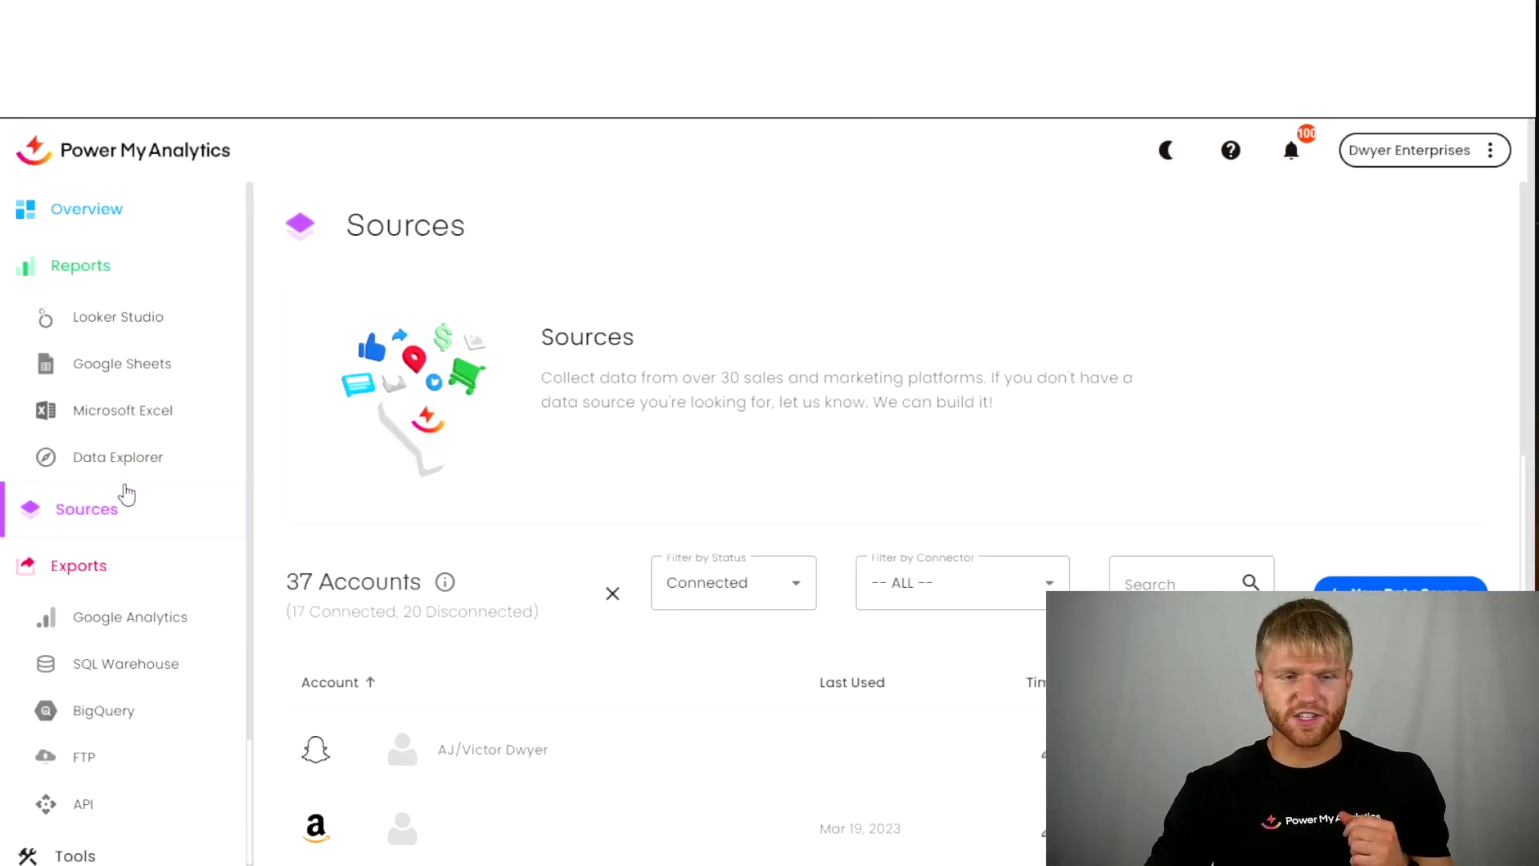
Set the first account's timezone in the accounts table to US/Central
{"action": "scroll", "coordinate": [893, 543], "scroll_direction": "down", "scroll_amount": 3}
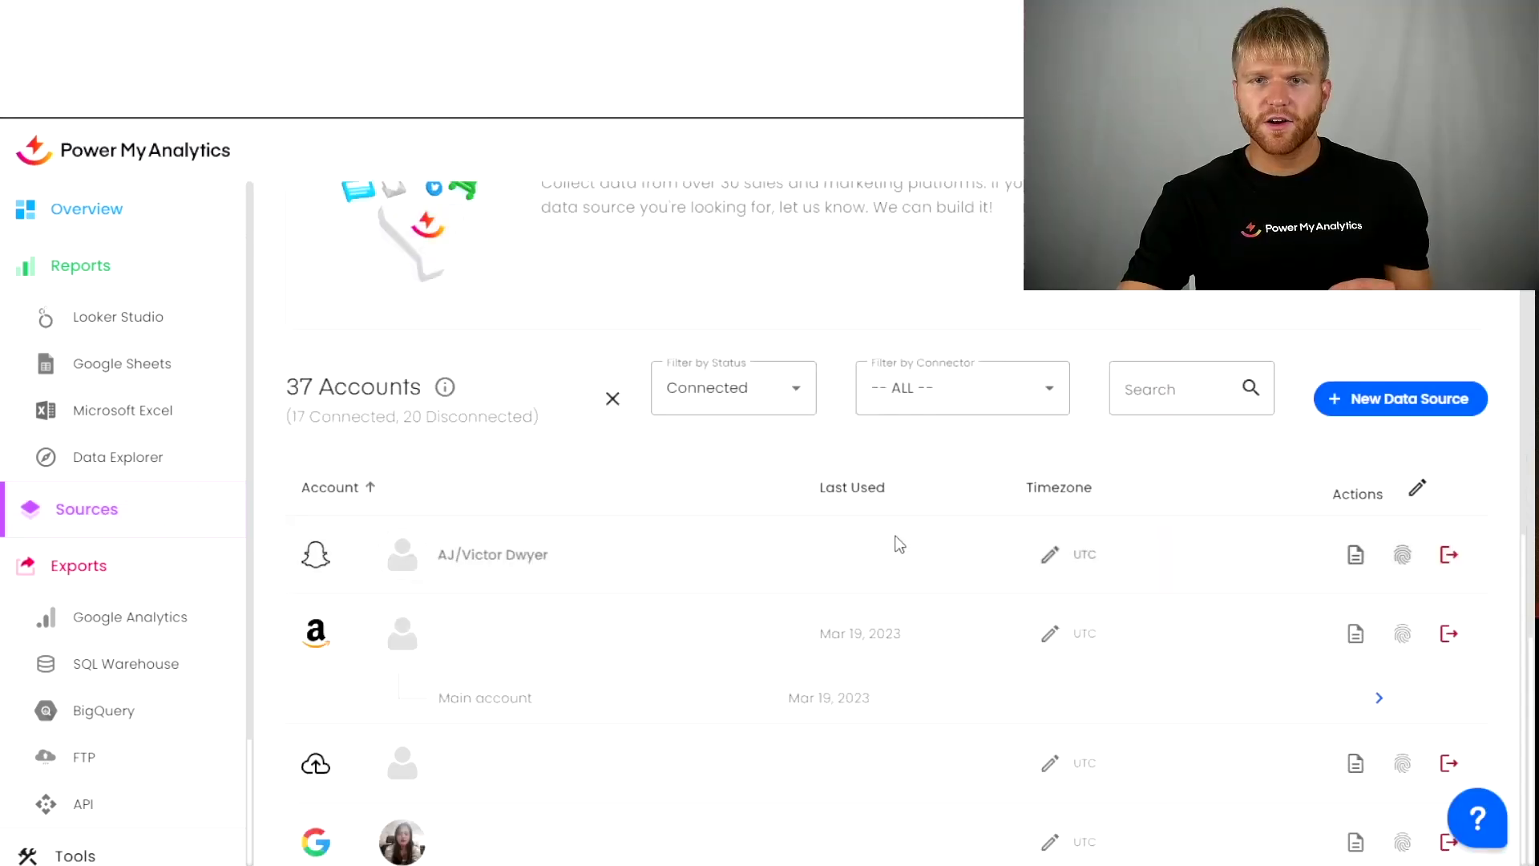
{"action": "left_click", "coordinate": [1051, 554]}
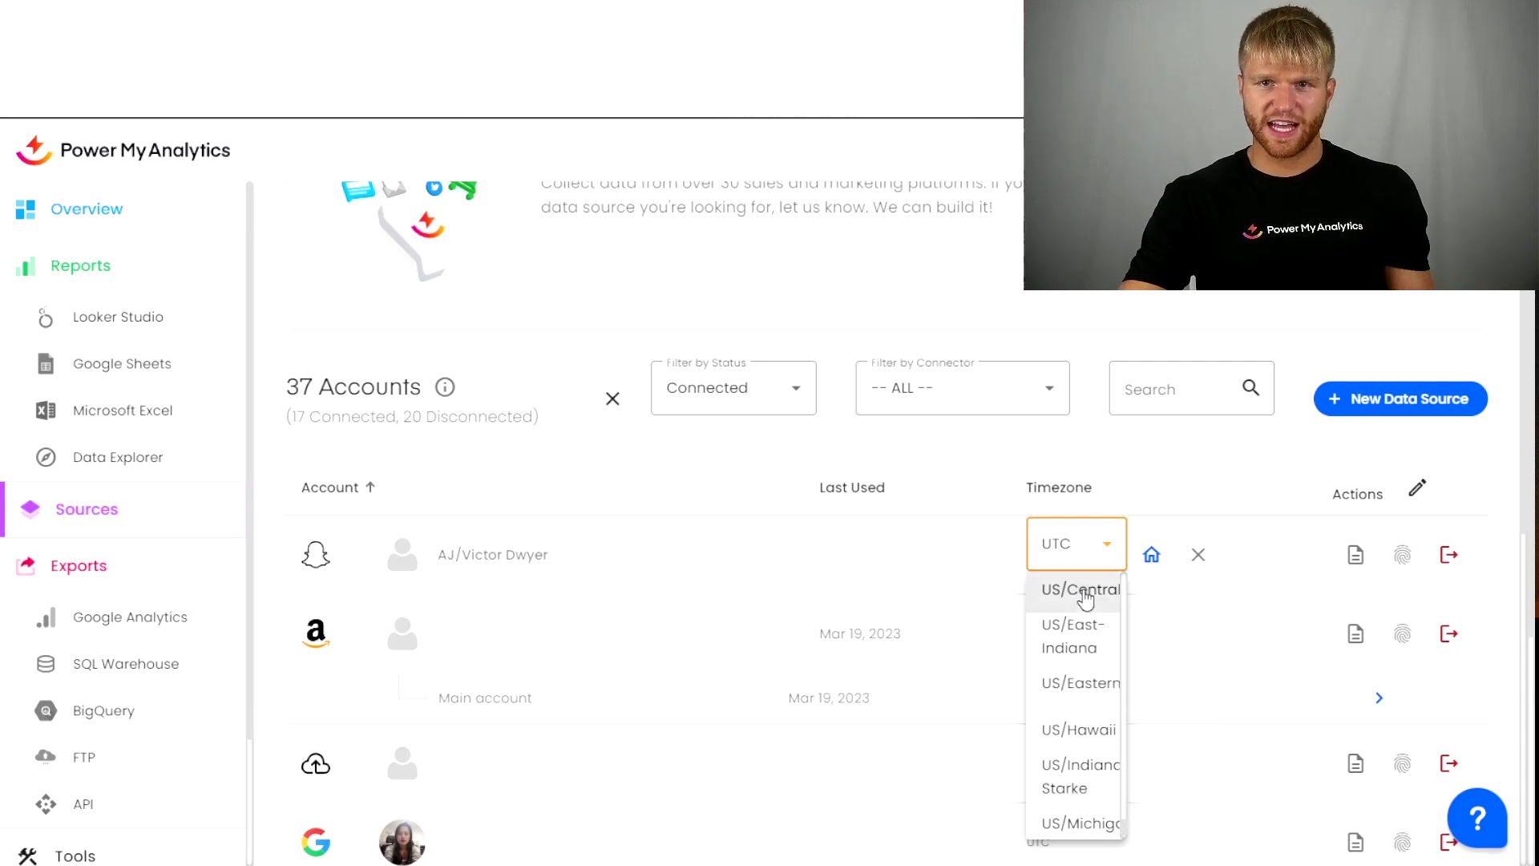
{"action": "left_click", "coordinate": [1084, 591]}
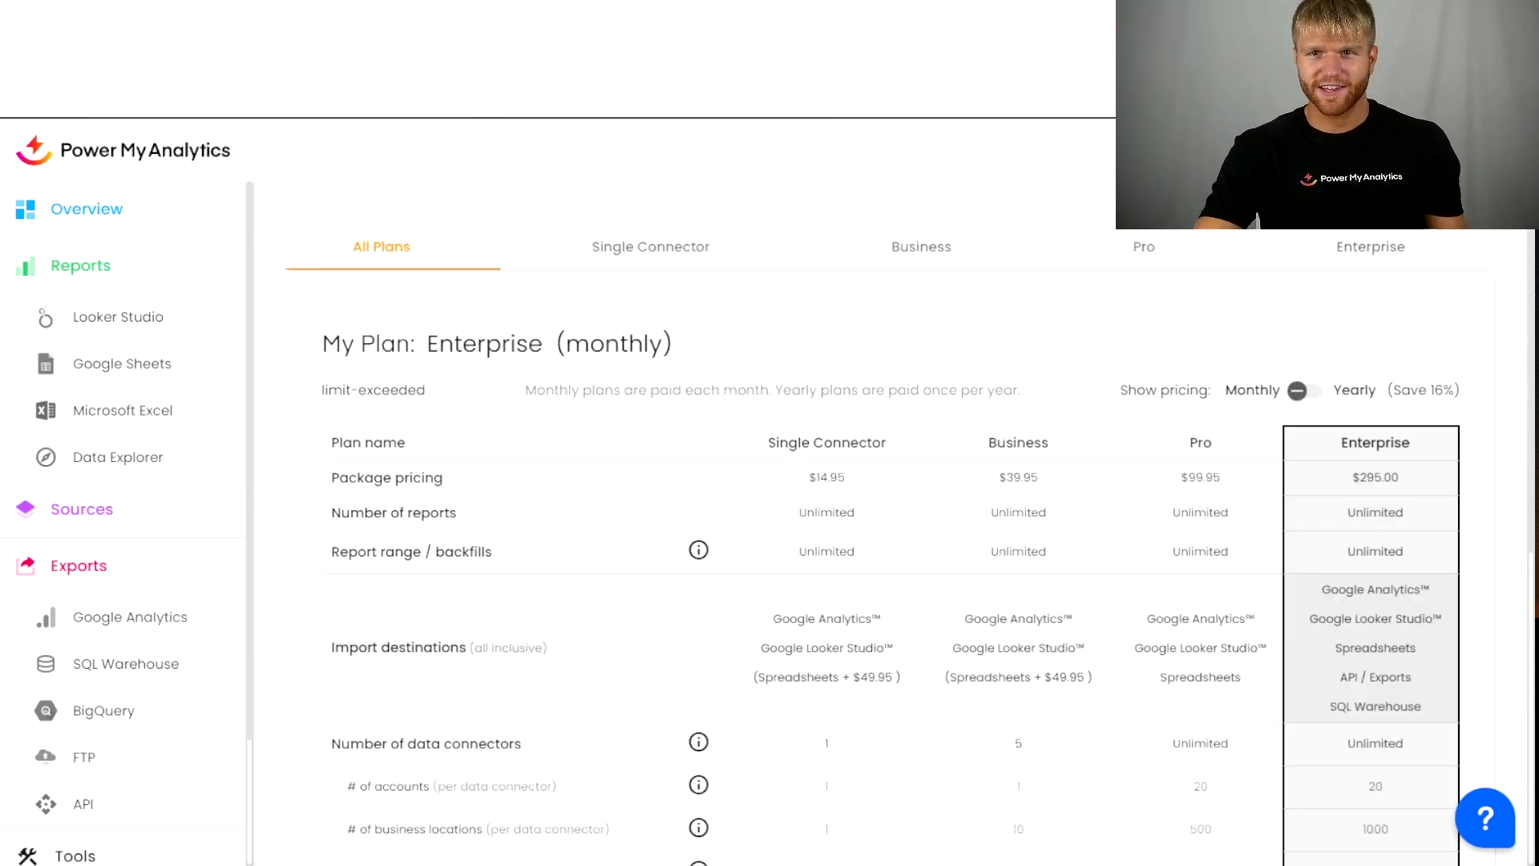
Highlight the Business plan's Spreadsheets add-on note on the plans page
{"action": "left_click_drag", "start_coordinate": [946, 677], "coordinate": [1026, 685]}
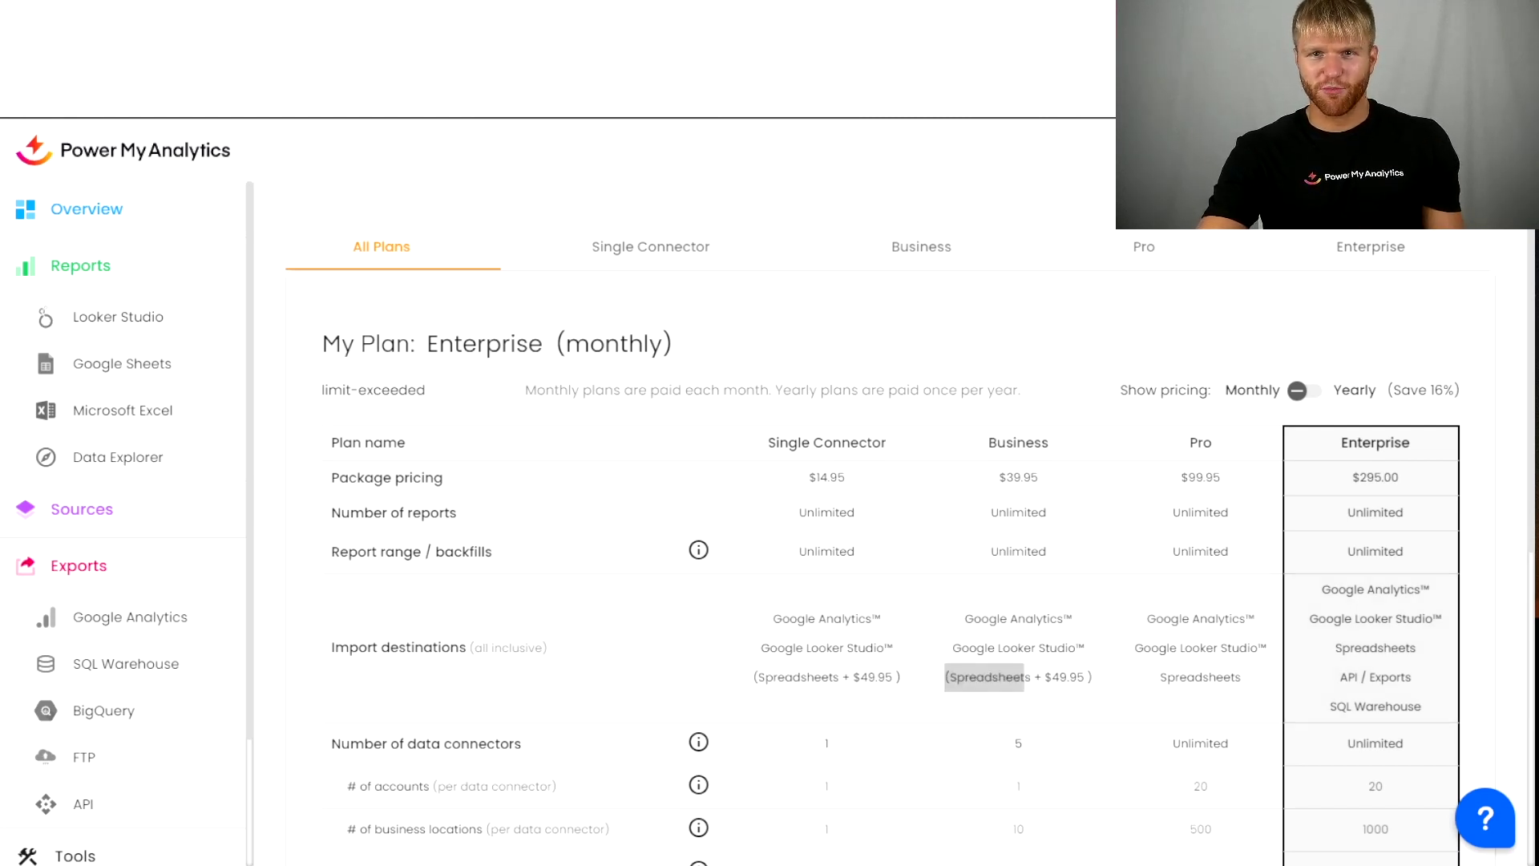
From Reports, start a new Looker Studio report using the Facebook Ads connector
{"action": "left_click", "coordinate": [197, 285]}
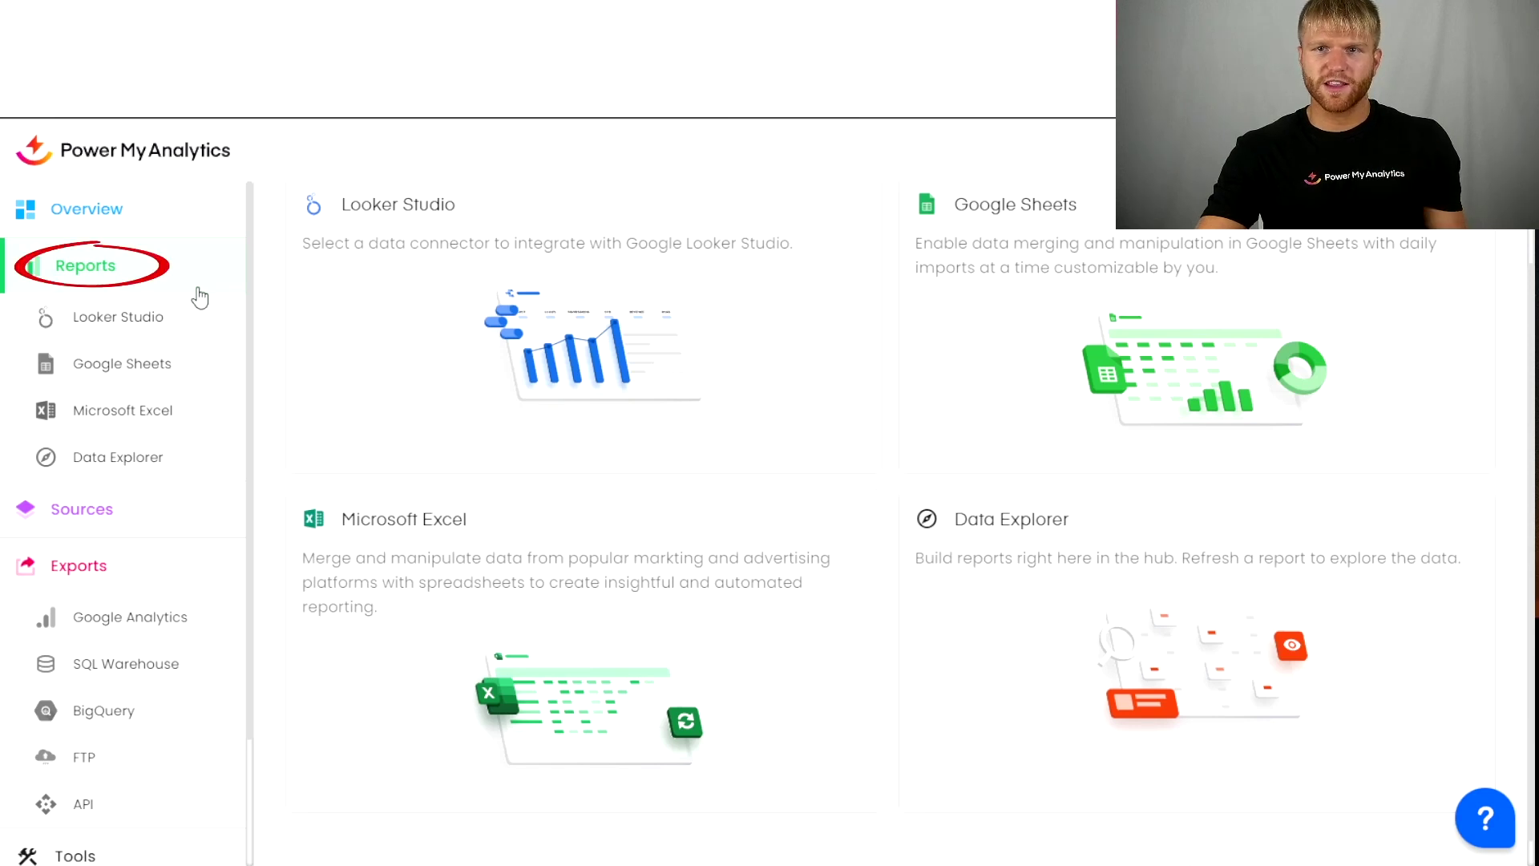
{"action": "scroll", "coordinate": [818, 556], "scroll_direction": "up", "scroll_amount": 1}
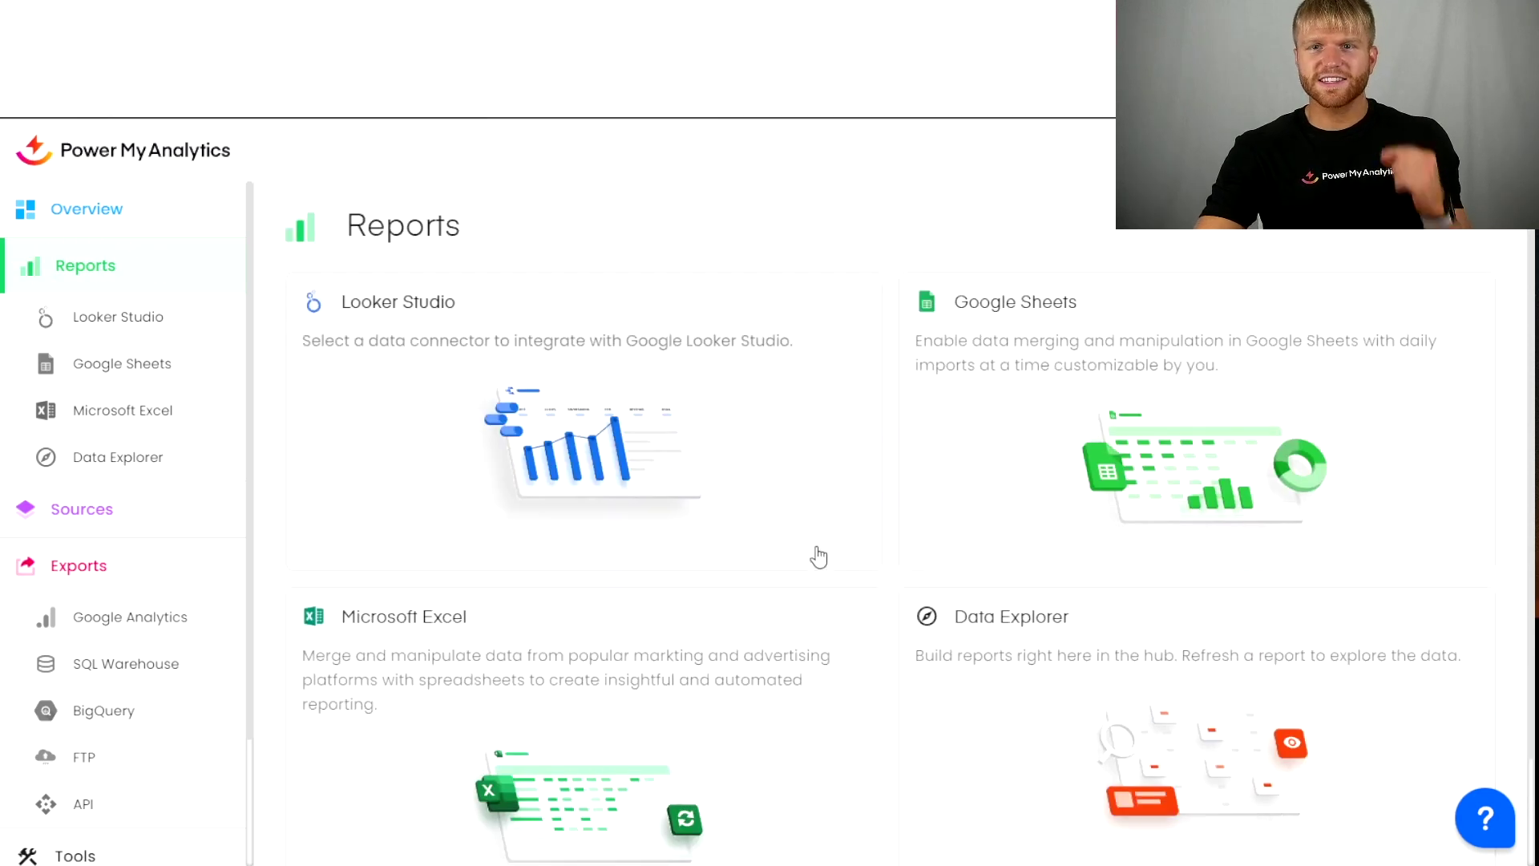
{"action": "left_click", "coordinate": [751, 508]}
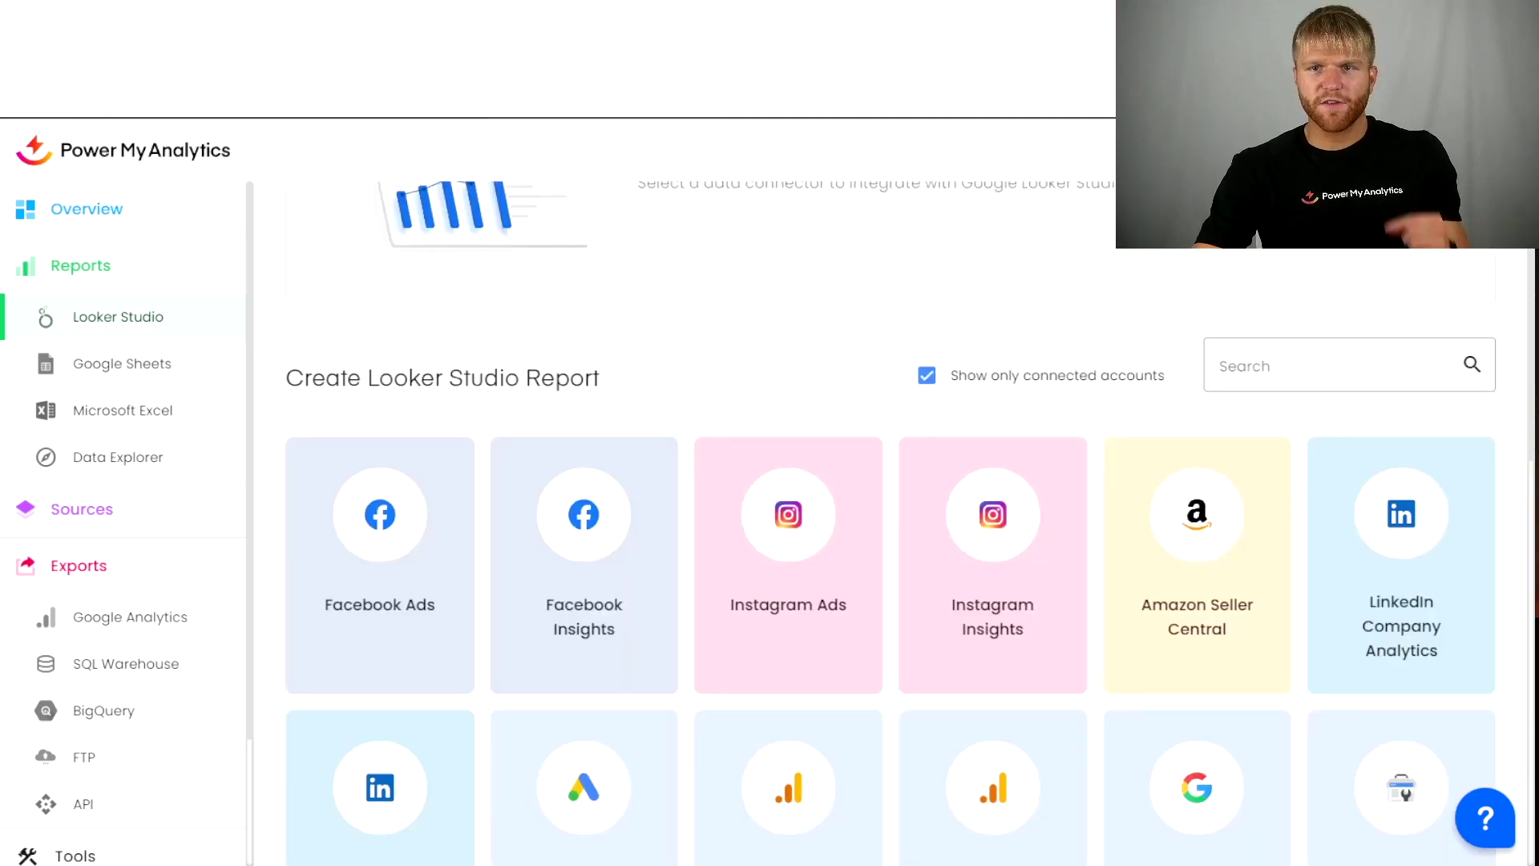
{"action": "left_click", "coordinate": [379, 513]}
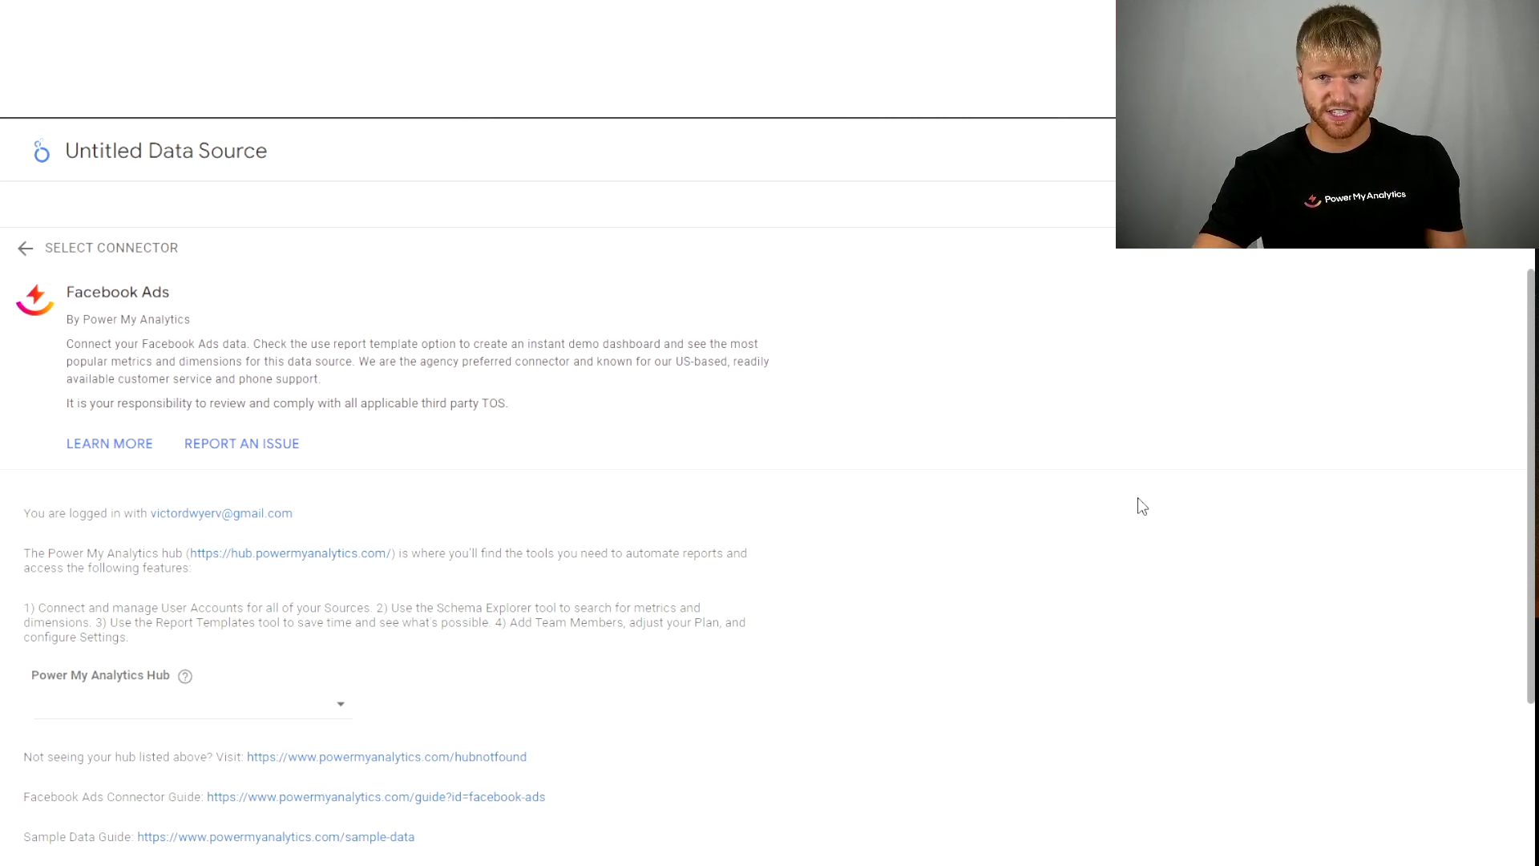
Choose the team's hub and the Sample Account for the Facebook Ads connector
{"action": "mouse_move", "coordinate": [186, 676]}
{"action": "left_click", "coordinate": [192, 703]}
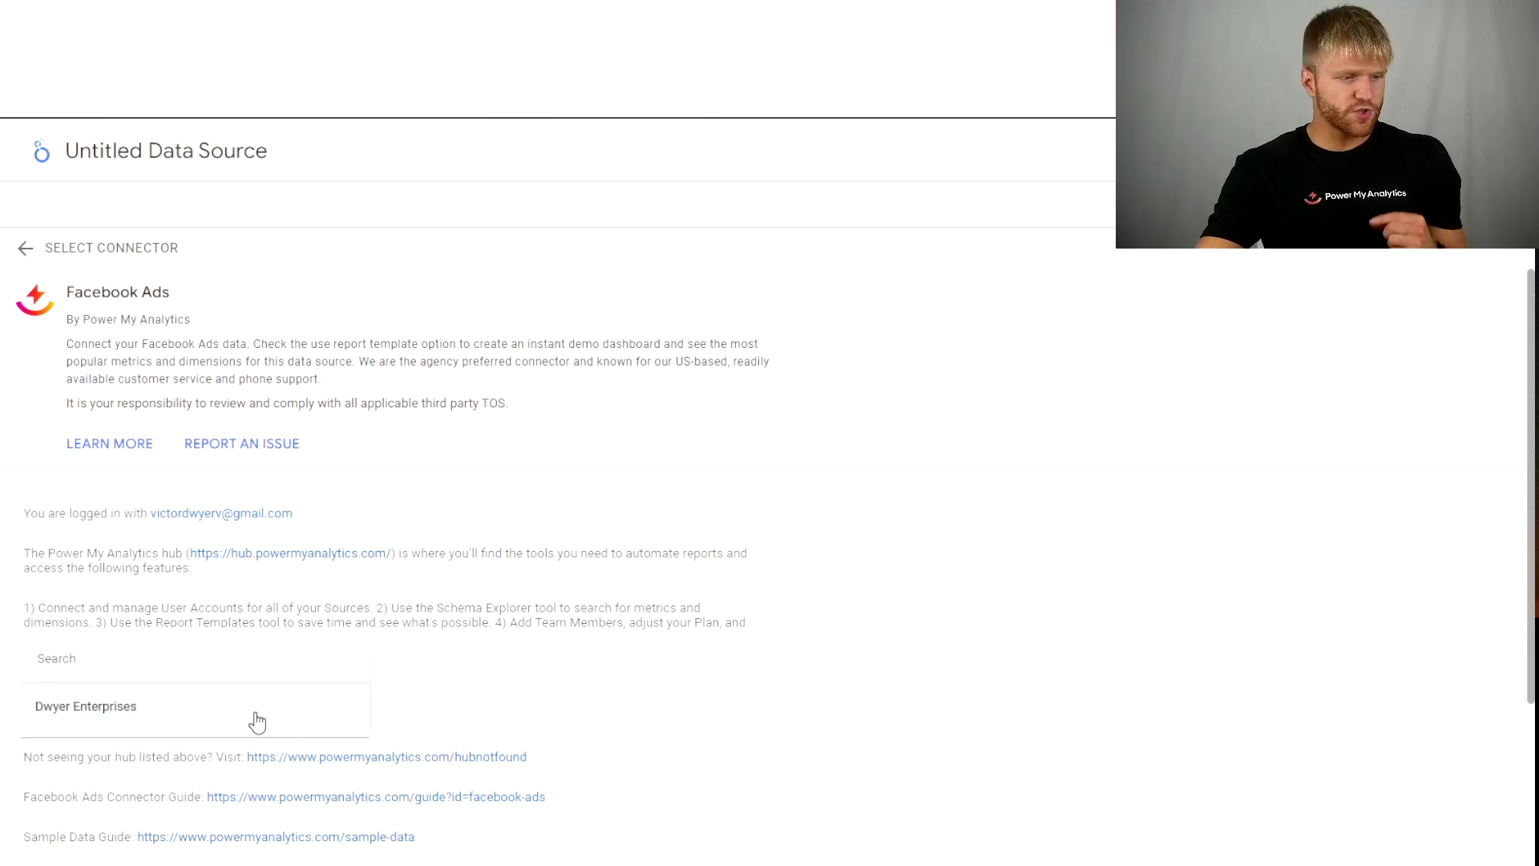
{"action": "left_click", "coordinate": [204, 744]}
{"action": "left_click", "coordinate": [110, 720]}
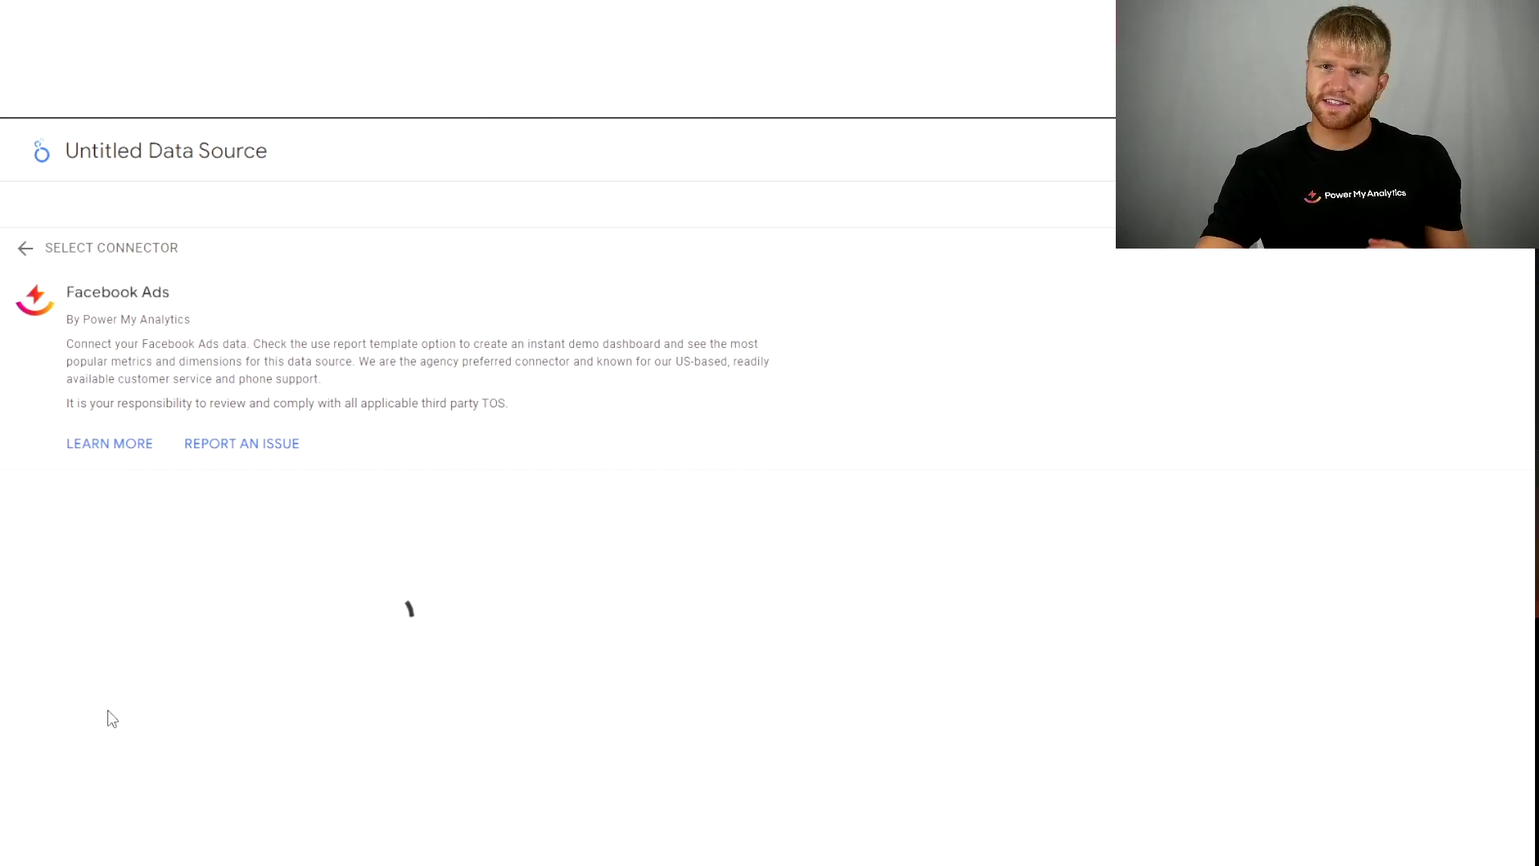
{"action": "left_click", "coordinate": [174, 692]}
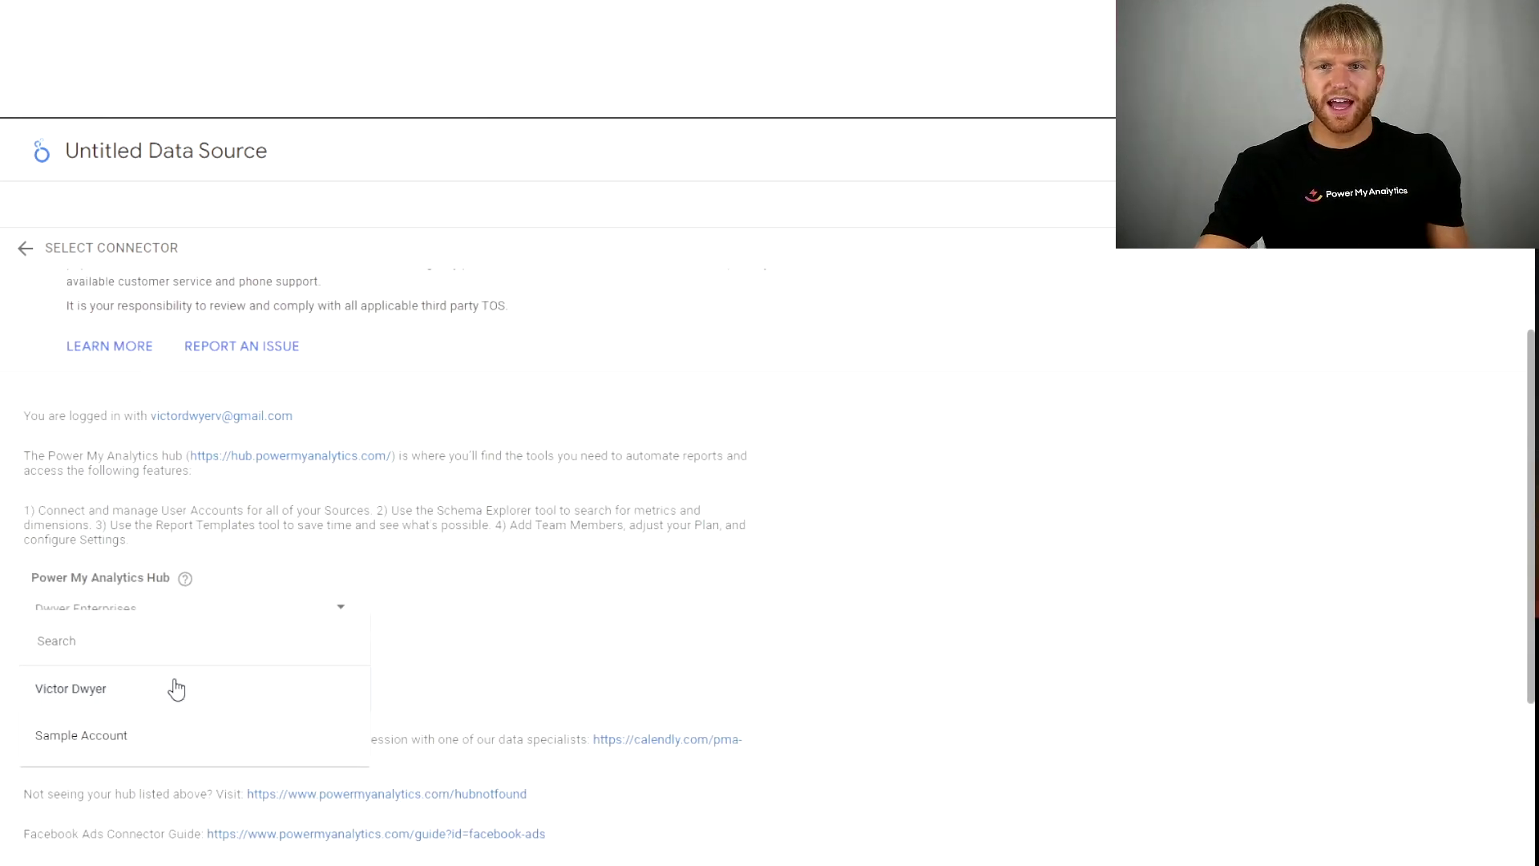
{"action": "left_click", "coordinate": [165, 736]}
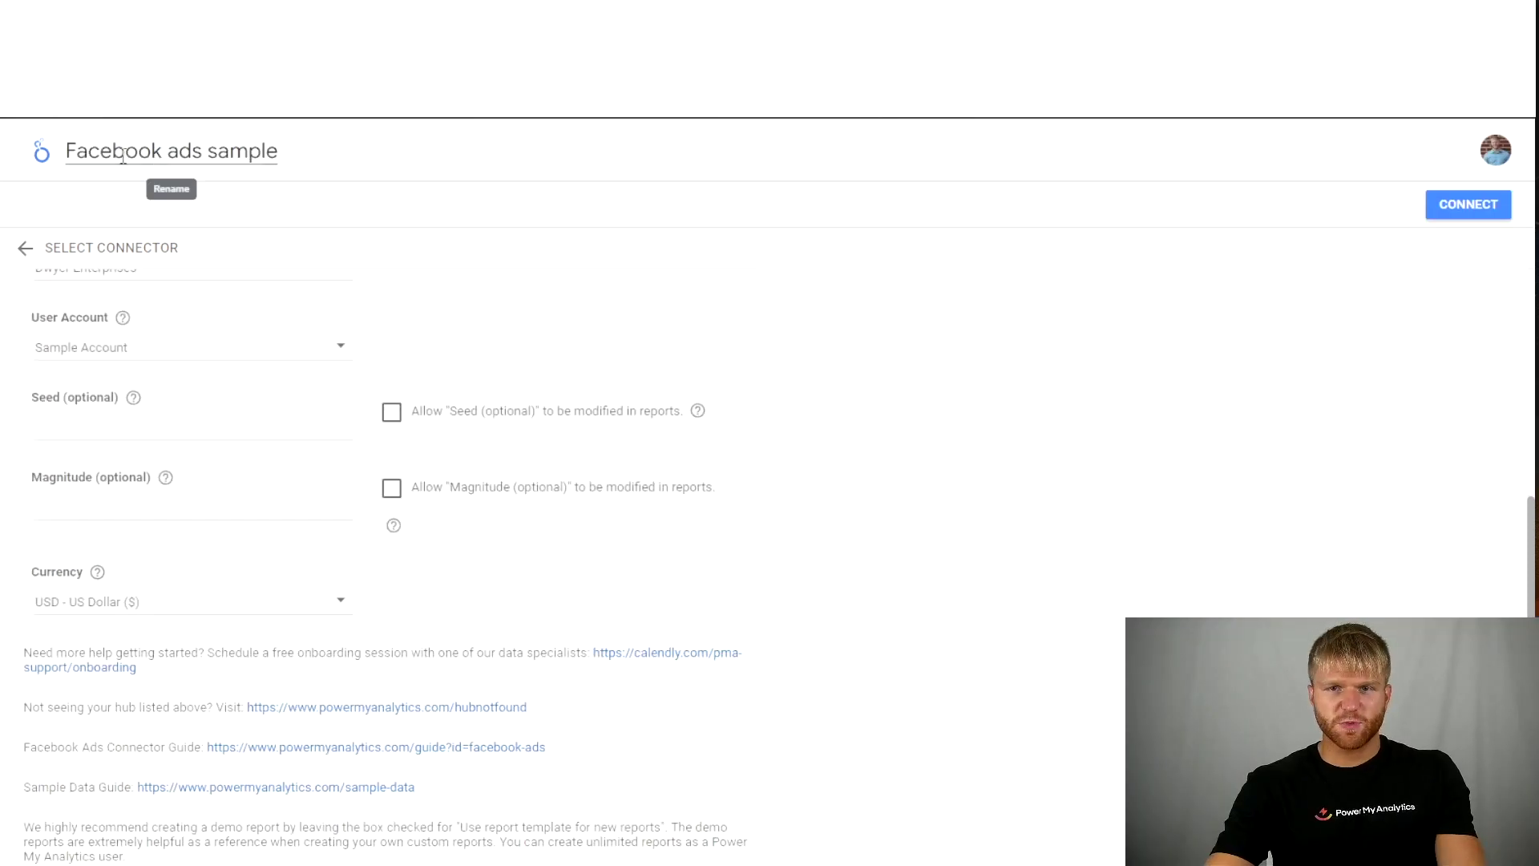
Rename the data source to 'Facebook ads sample', connect it, and create the report
{"action": "left_click", "coordinate": [69, 151]}
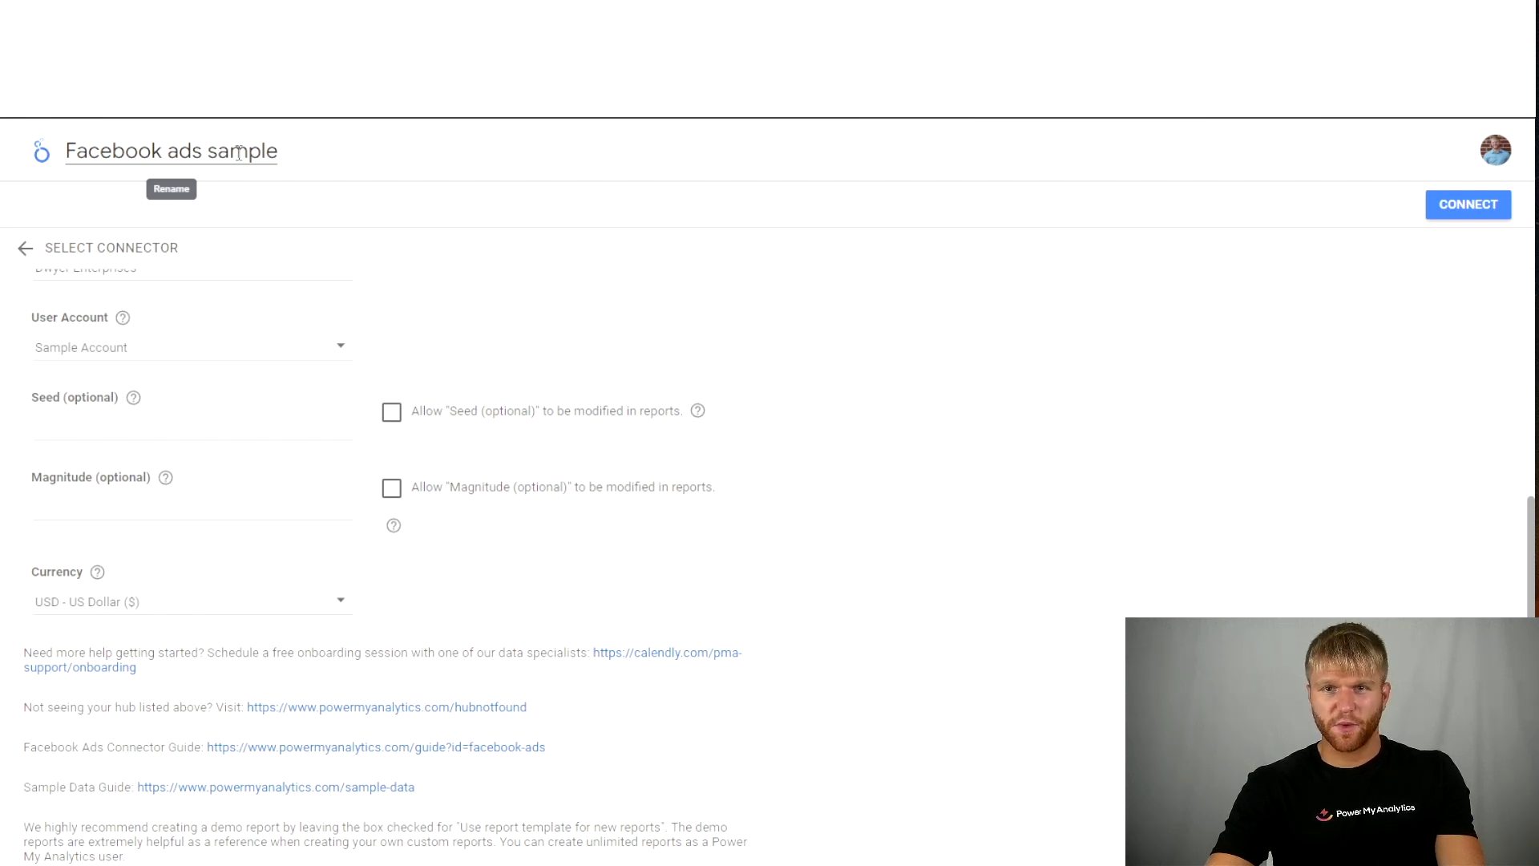
{"action": "left_click", "coordinate": [1447, 213]}
{"action": "left_click", "coordinate": [1353, 204]}
{"action": "left_click", "coordinate": [994, 610]}
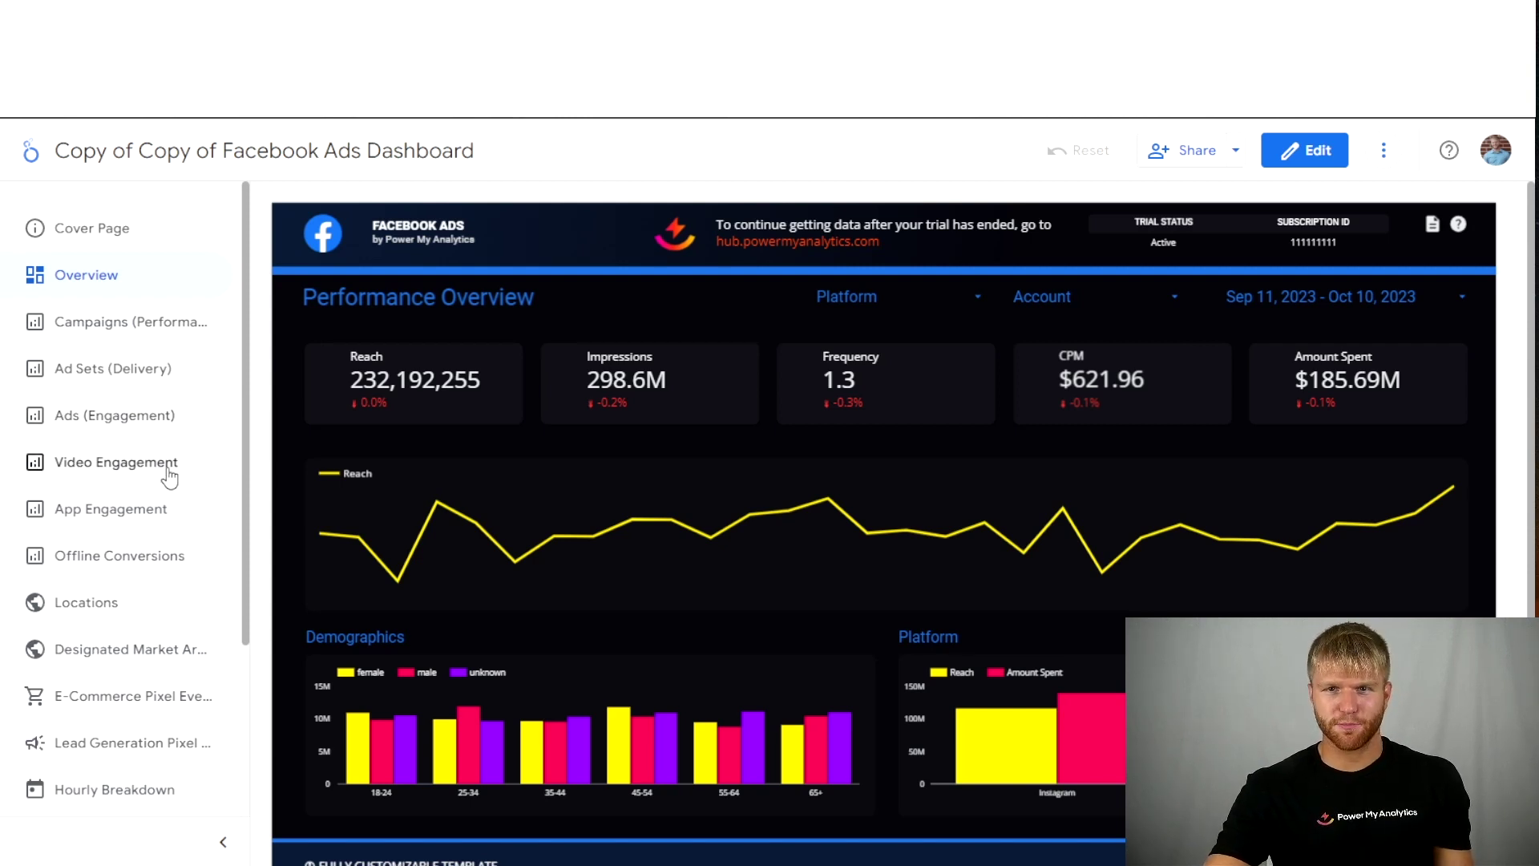
Switch the Facebook Ads dashboard into edit mode
{"action": "left_click", "coordinate": [1305, 150]}
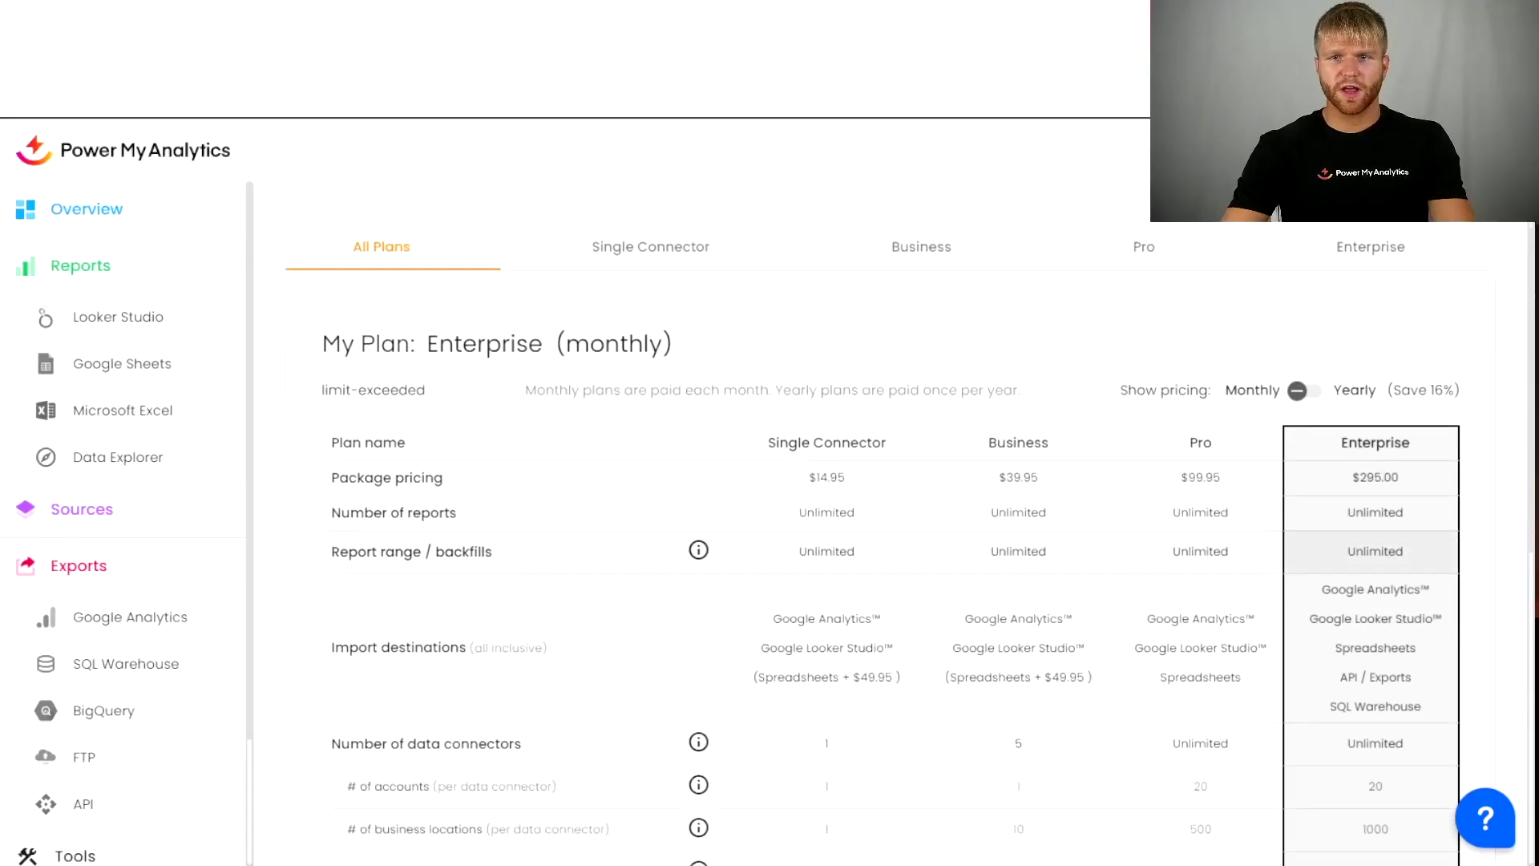
{"action": "scroll", "coordinate": [1376, 550], "scroll_direction": "down", "scroll_amount": 1}
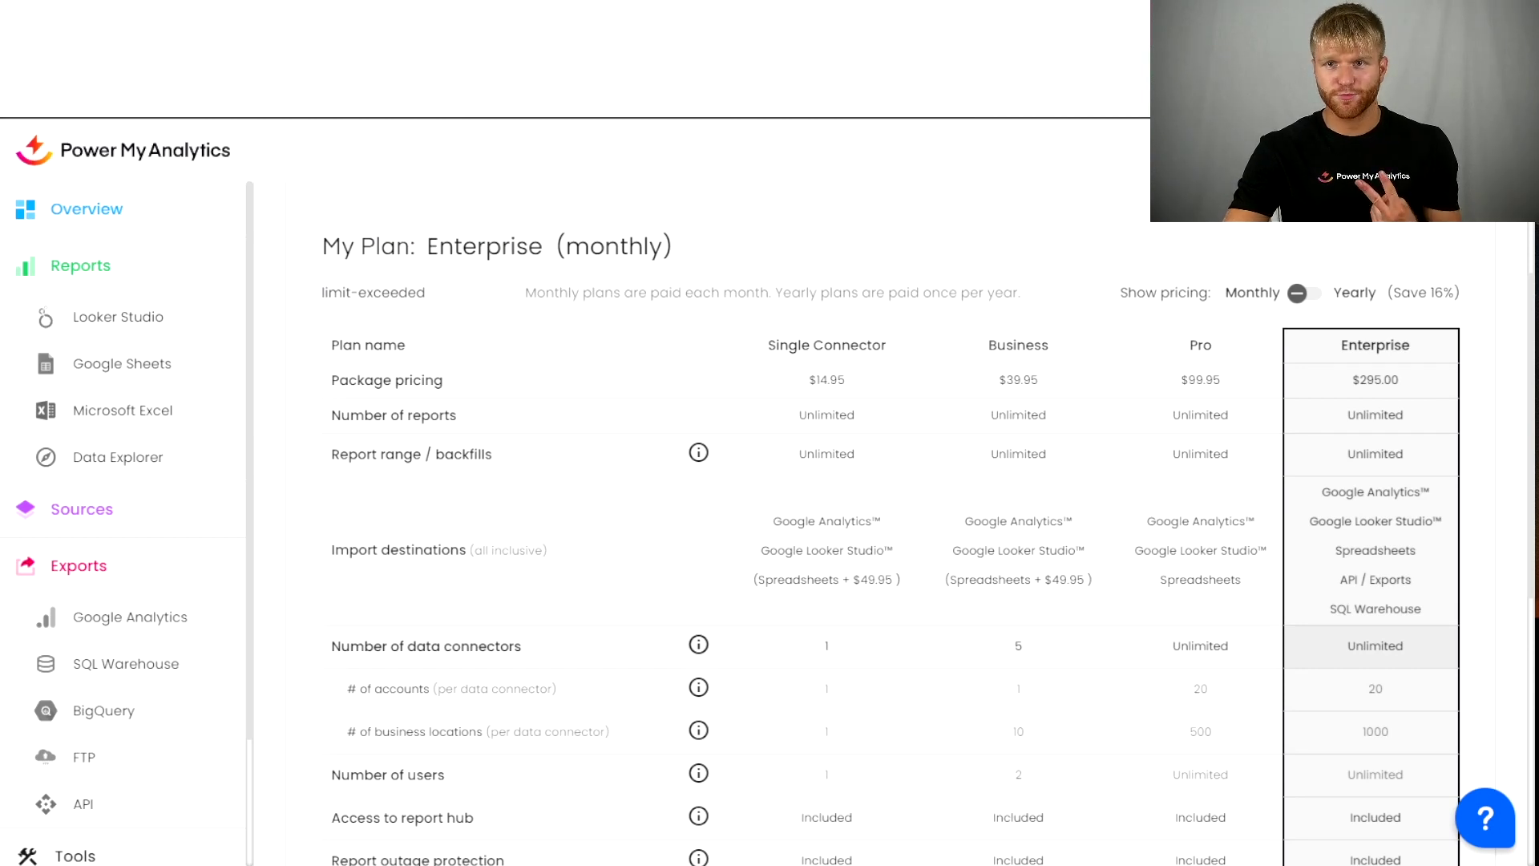
{"action": "scroll", "coordinate": [1376, 625], "scroll_direction": "down", "scroll_amount": 1}
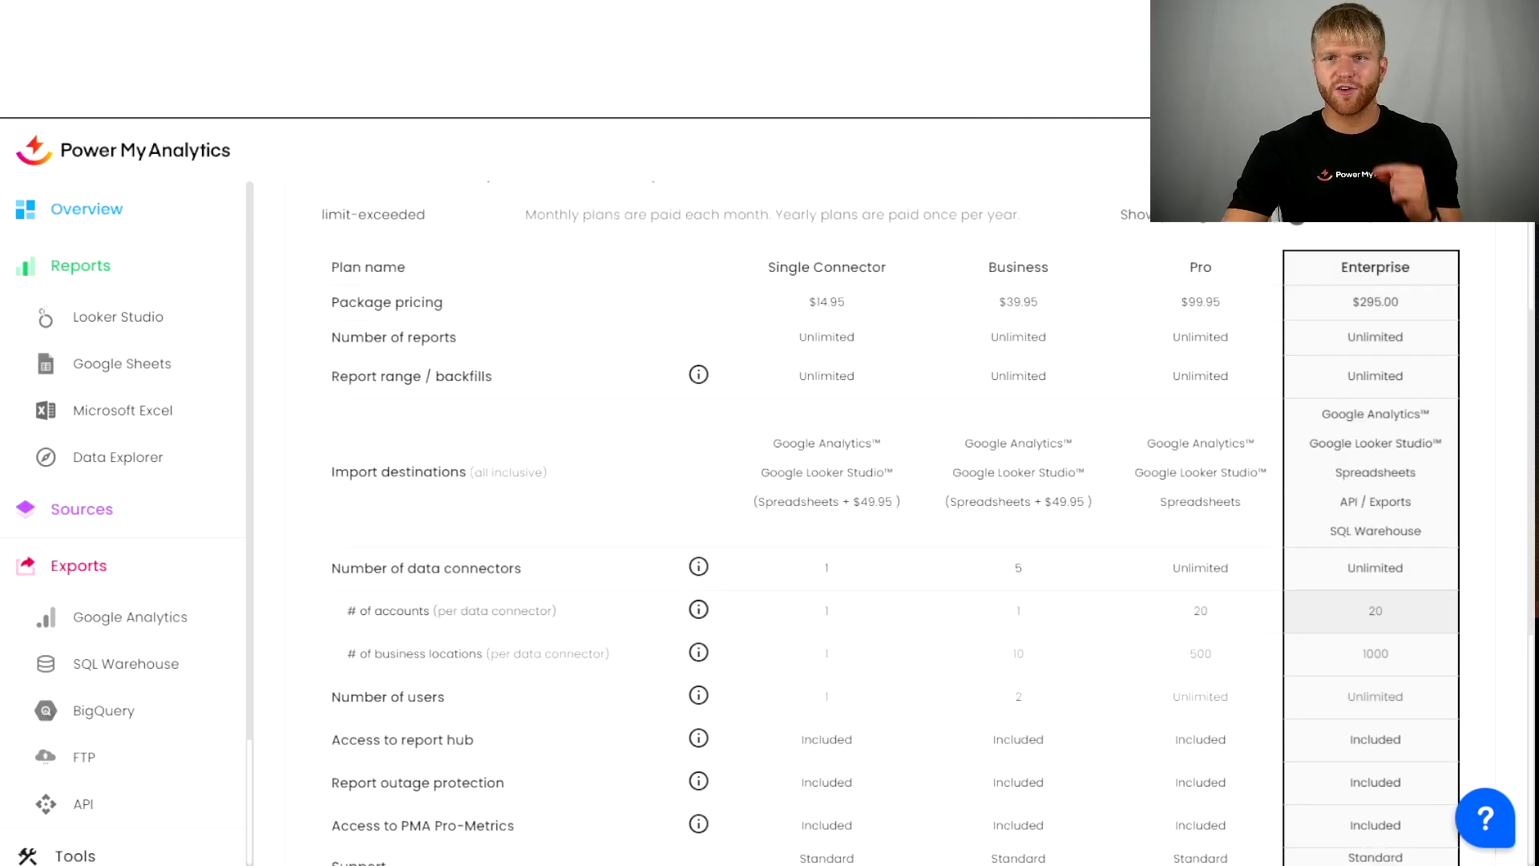
{"action": "scroll", "coordinate": [1252, 233], "scroll_direction": "down", "scroll_amount": 1}
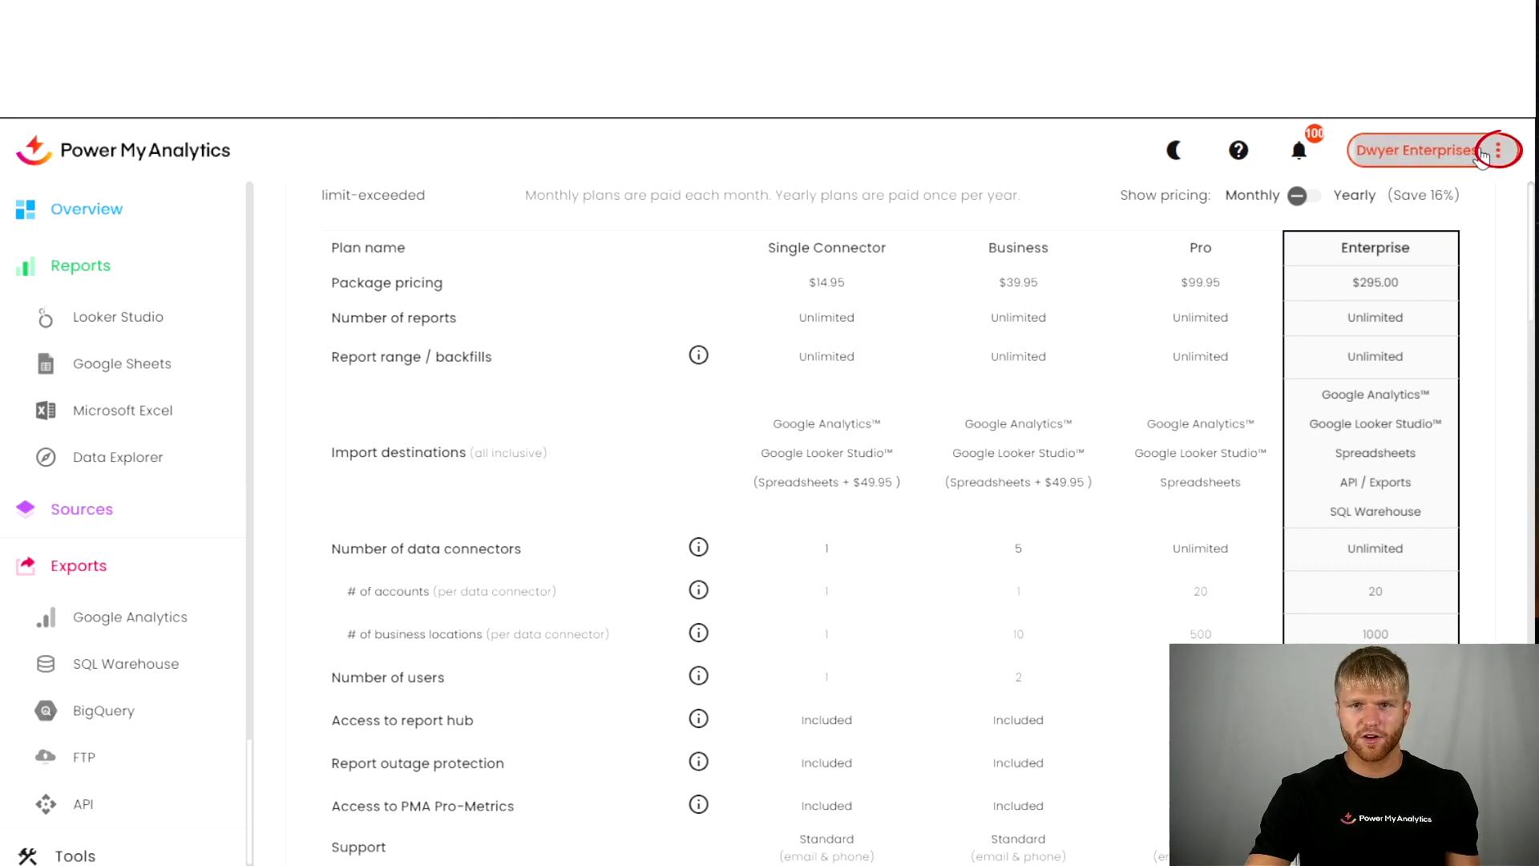
Go to Members from the account menu, open the Invite Member form, then close it
{"action": "left_click", "coordinate": [1497, 151]}
{"action": "left_click", "coordinate": [1403, 252]}
{"action": "left_click", "coordinate": [1363, 309]}
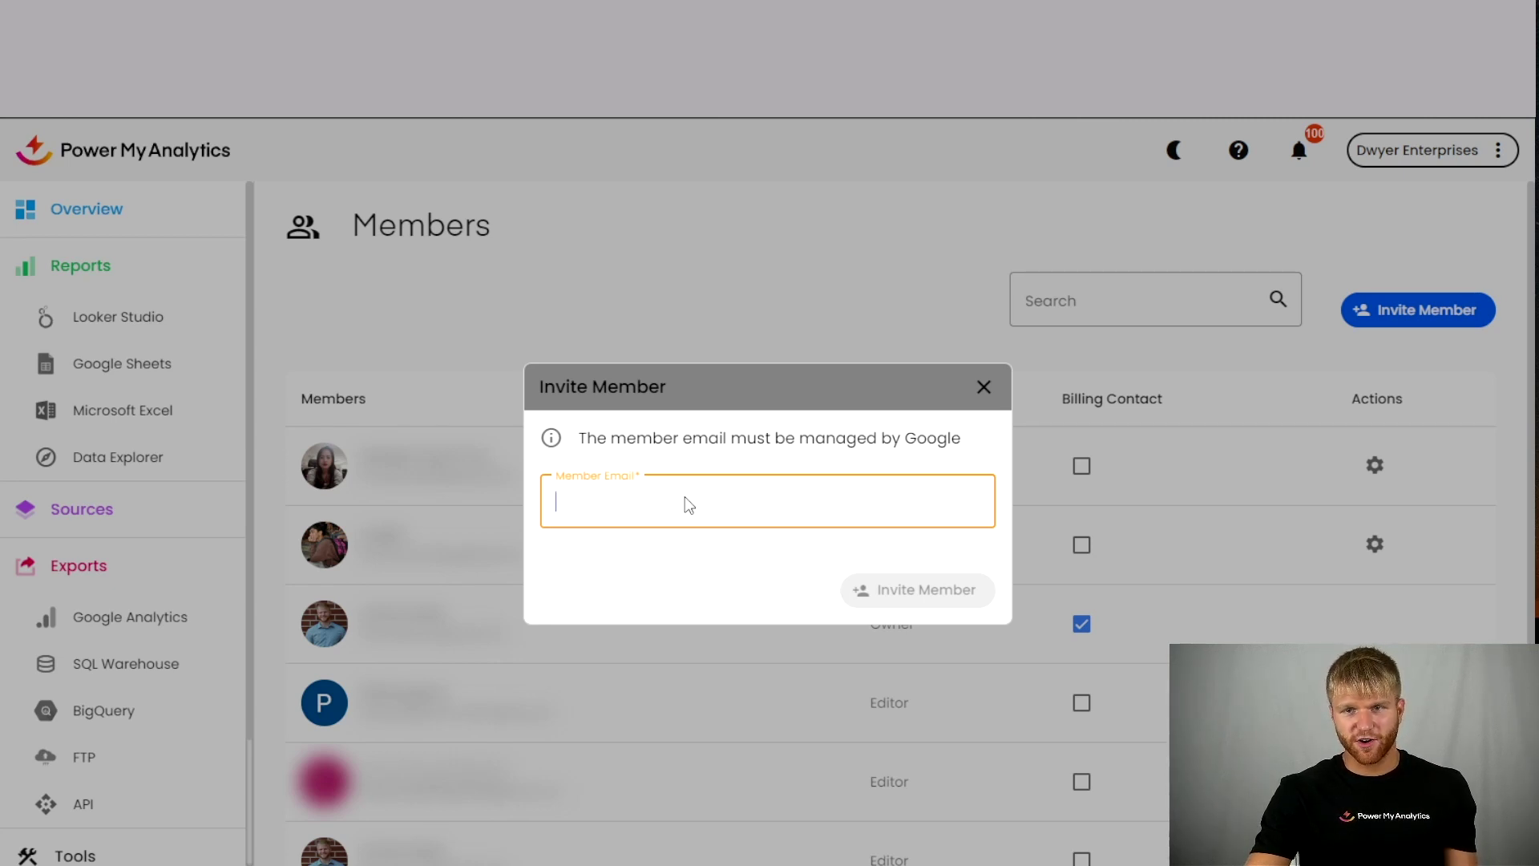
{"action": "left_click", "coordinate": [1214, 445]}
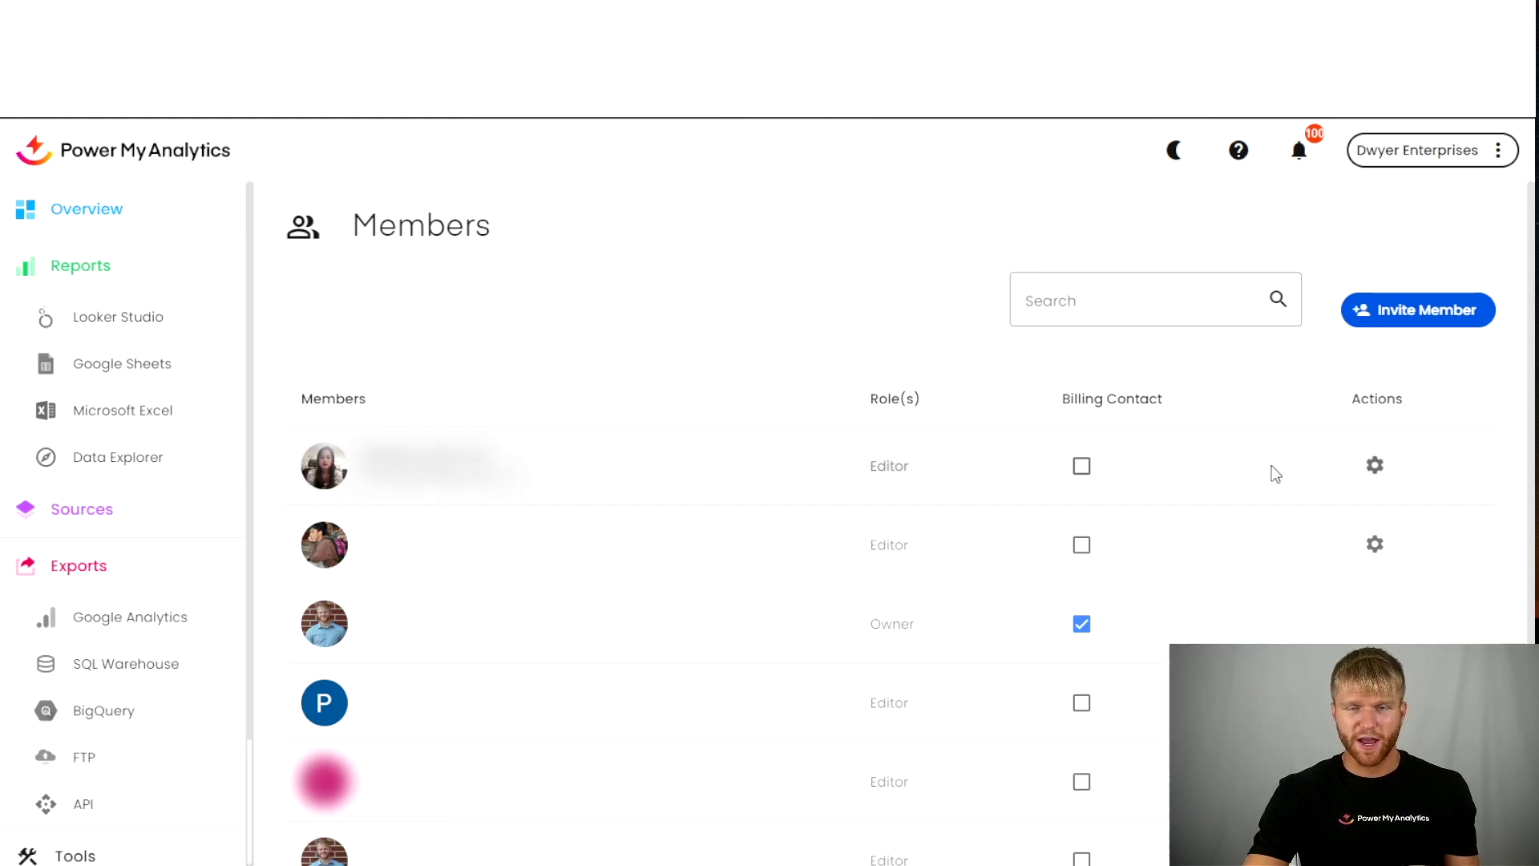
Show the first member's actions: Promote to Owner and Remove Member
{"action": "left_click", "coordinate": [1376, 462]}
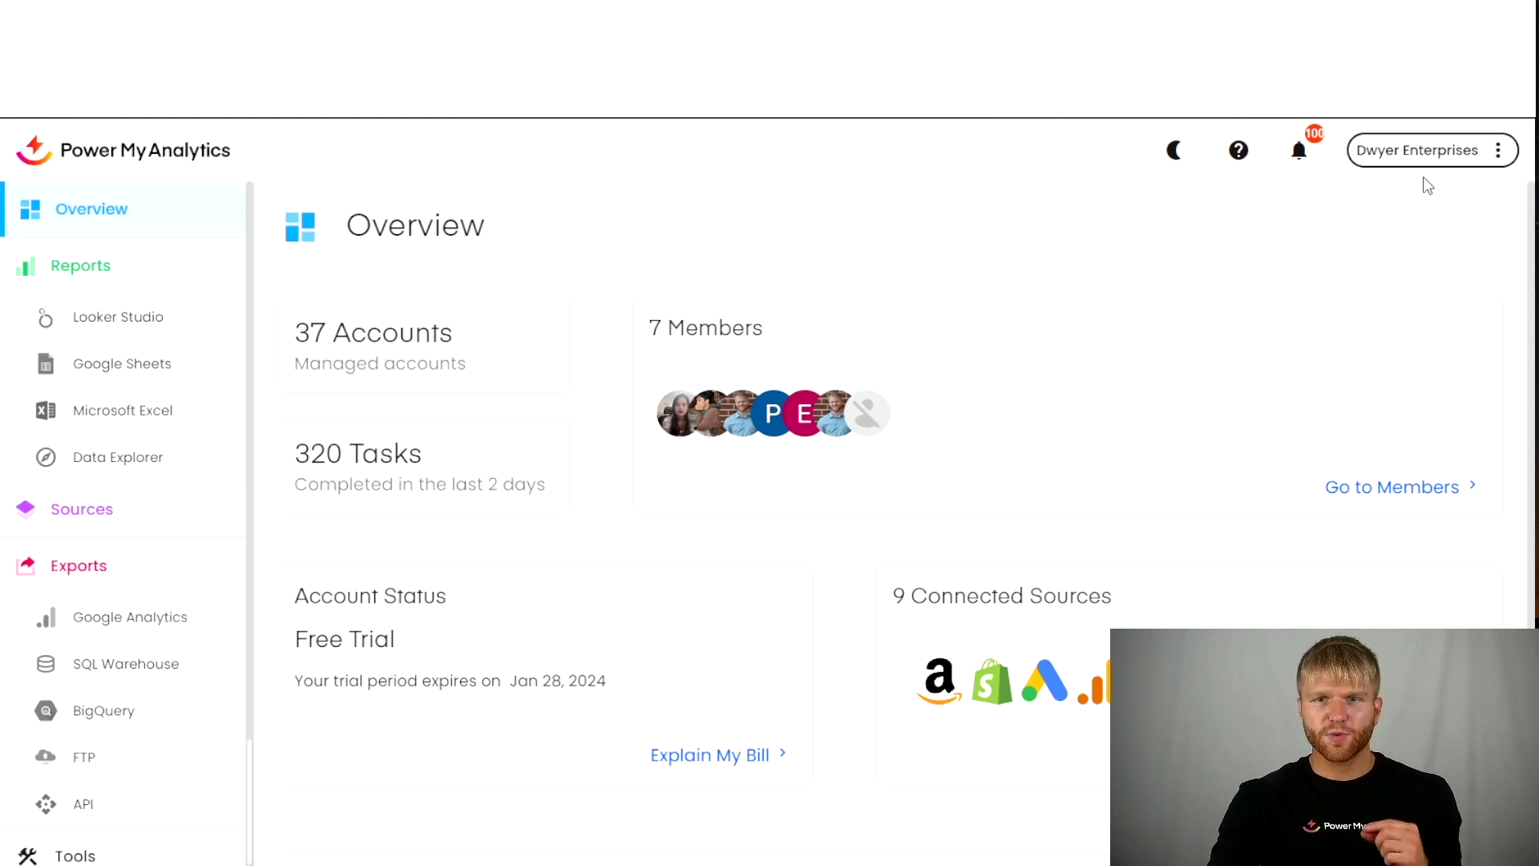
Open Billing from the account menu and scroll down to the Payment Information form
{"action": "left_click", "coordinate": [1467, 148]}
{"action": "left_click", "coordinate": [1395, 315]}
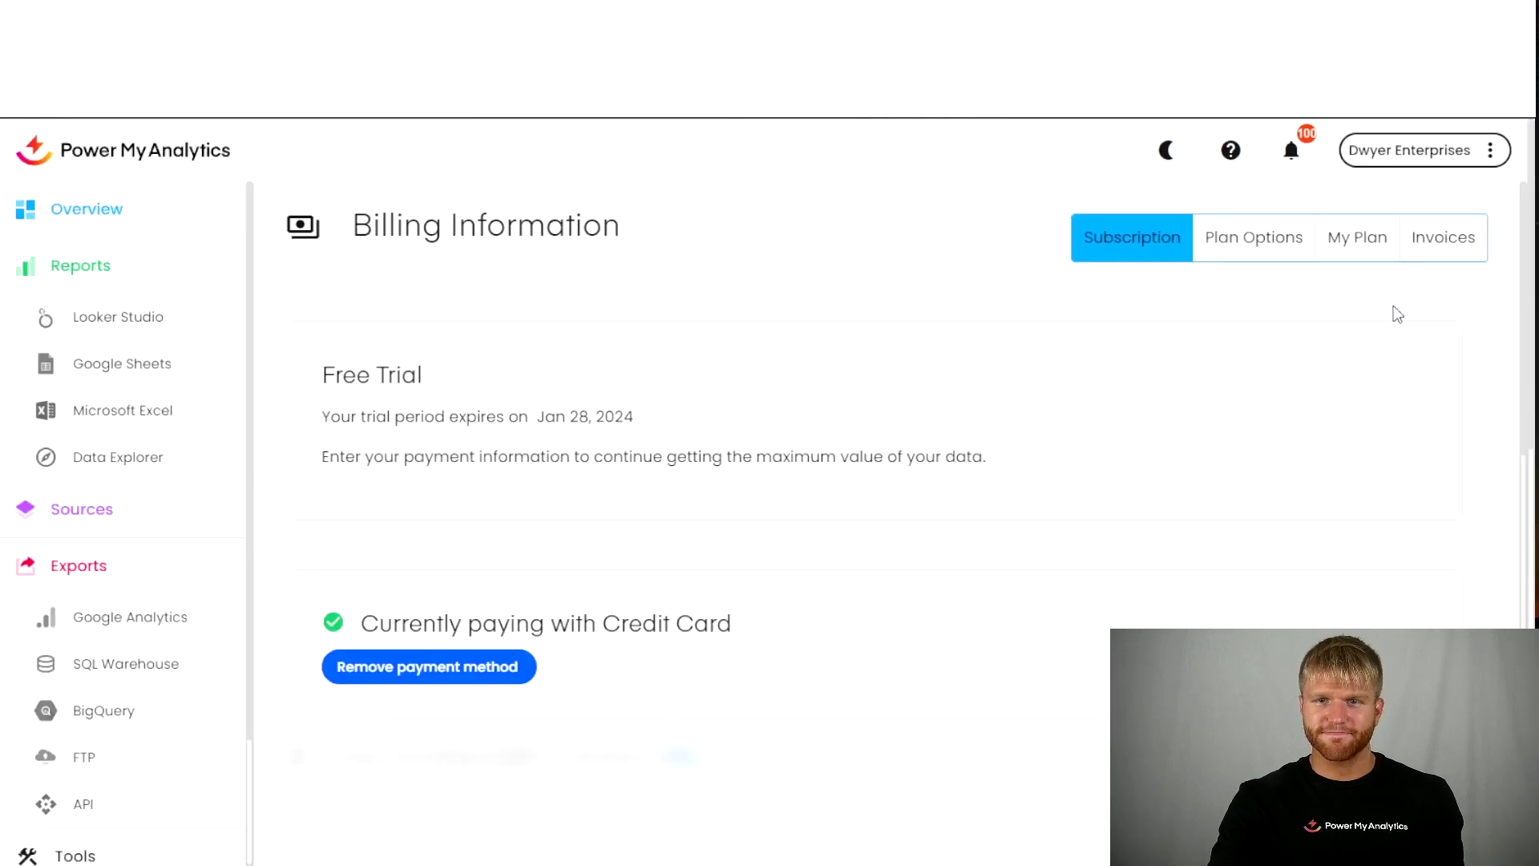
{"action": "scroll", "coordinate": [872, 801], "scroll_direction": "down", "scroll_amount": 5}
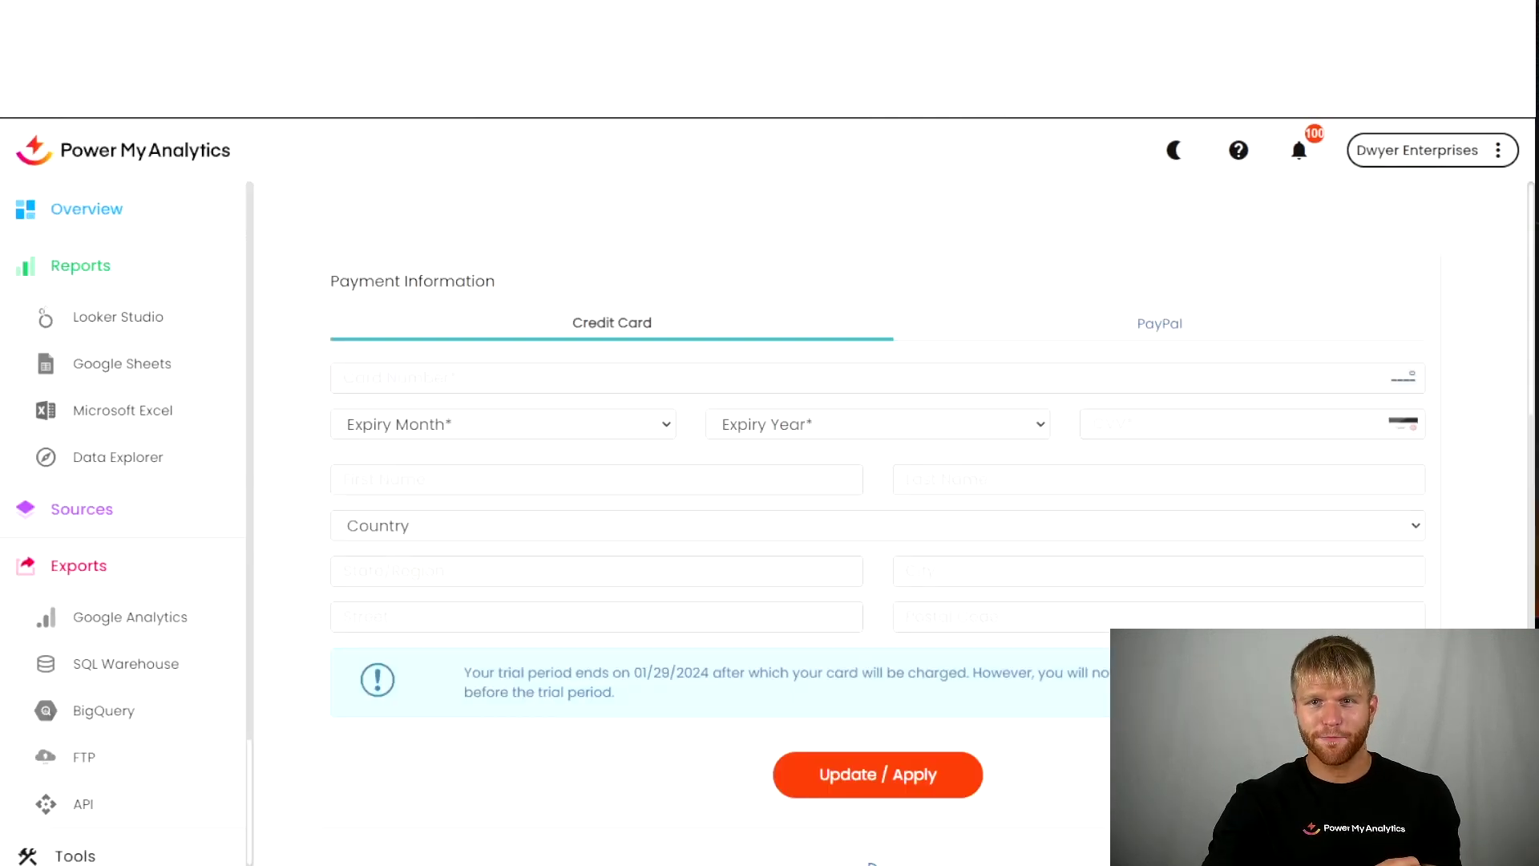